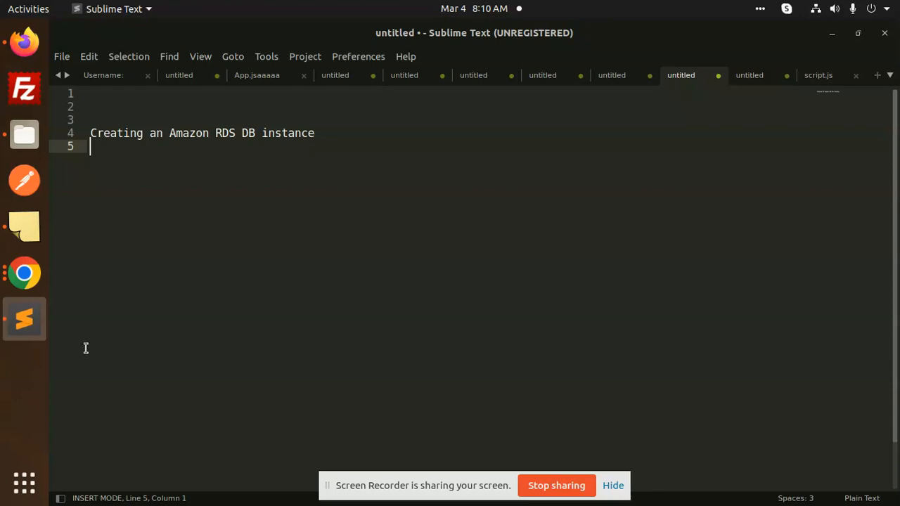
# - Switch to Chrome, find the RDS service in the AWS console and start creating a database
pyautogui.click(24, 273)
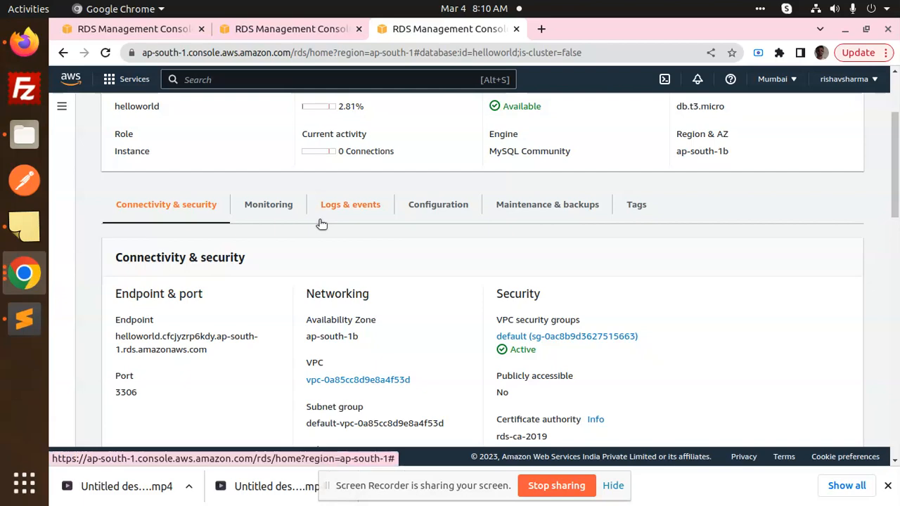
pyautogui.scroll(3, 344, 204)
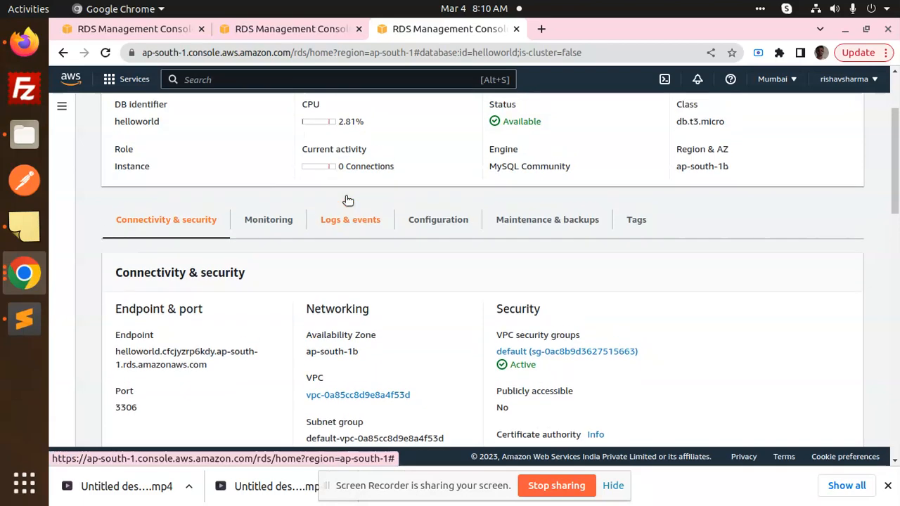
pyautogui.scroll(1, 306, 241)
pyautogui.click(207, 75)
pyautogui.write('rds')
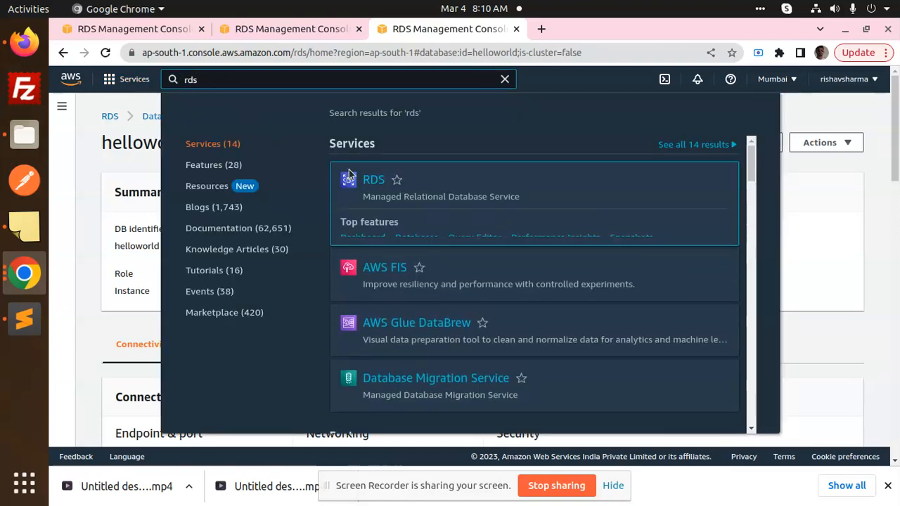
pyautogui.click(370, 182)
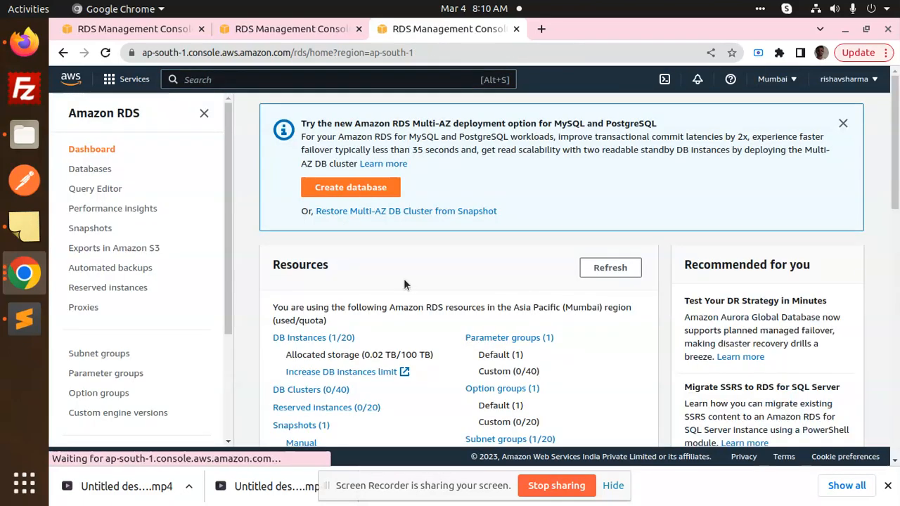
pyautogui.click(366, 182)
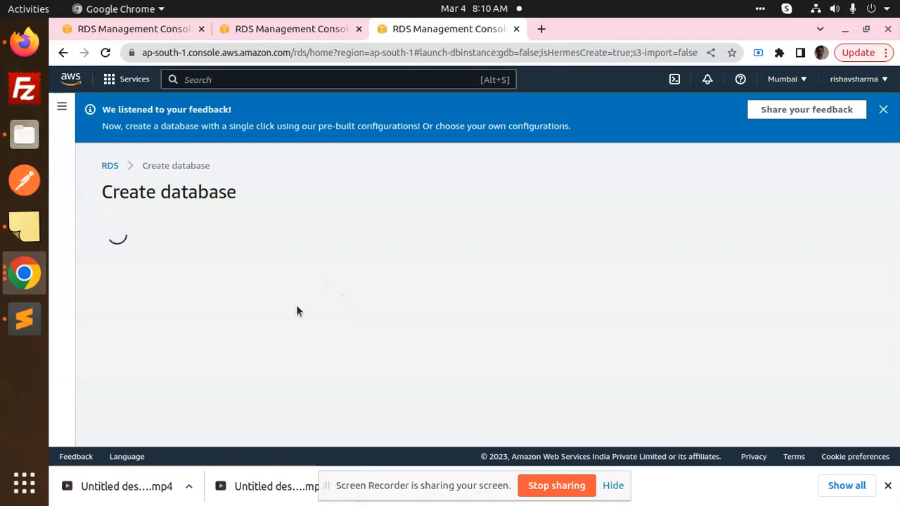
# - Choose MySQL as the engine type for the new database
pyautogui.scroll(-1, 254, 332)
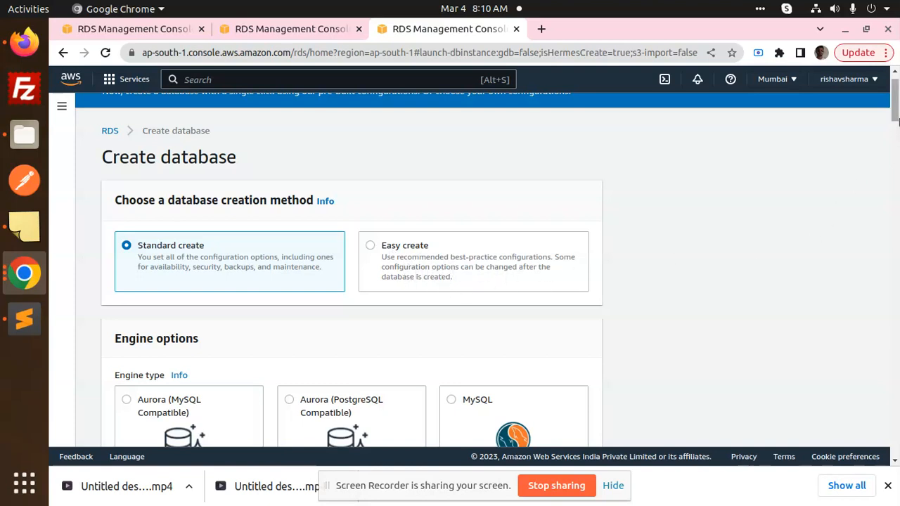
pyautogui.scroll(-4, 897, 103)
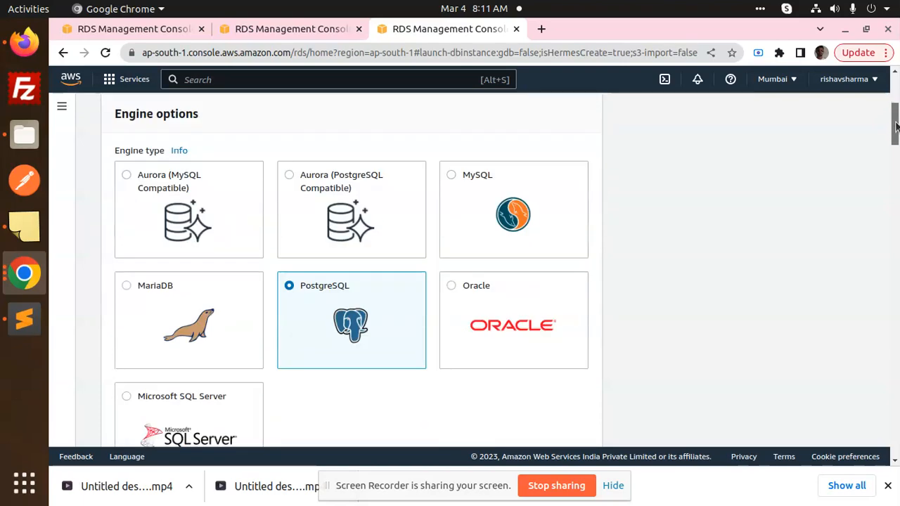
pyautogui.click(457, 176)
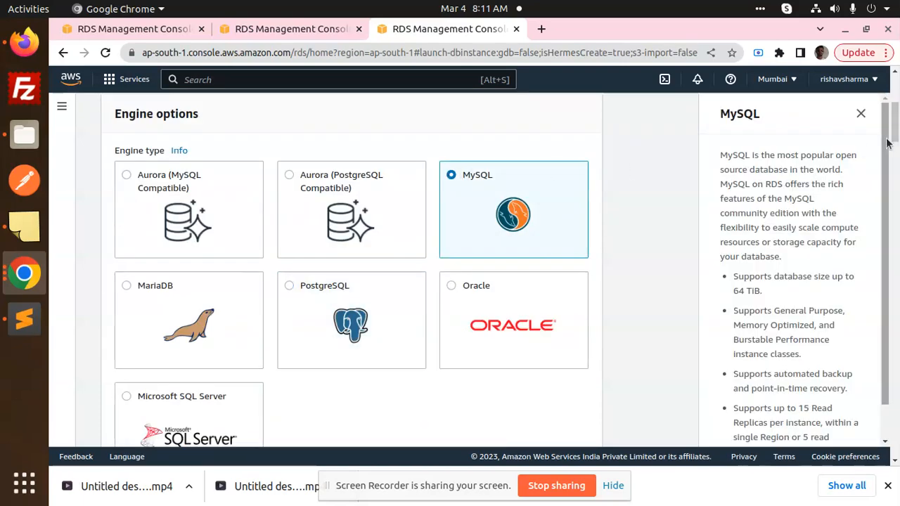
# - Select the Free tier template for the database, leaving the engine version as it is
pyautogui.scroll(-6, 891, 139)
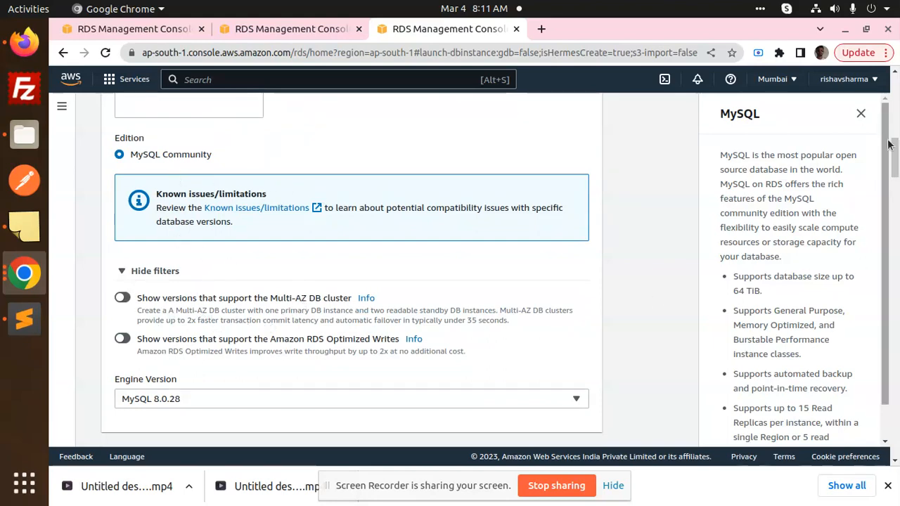
pyautogui.scroll(-2, 893, 165)
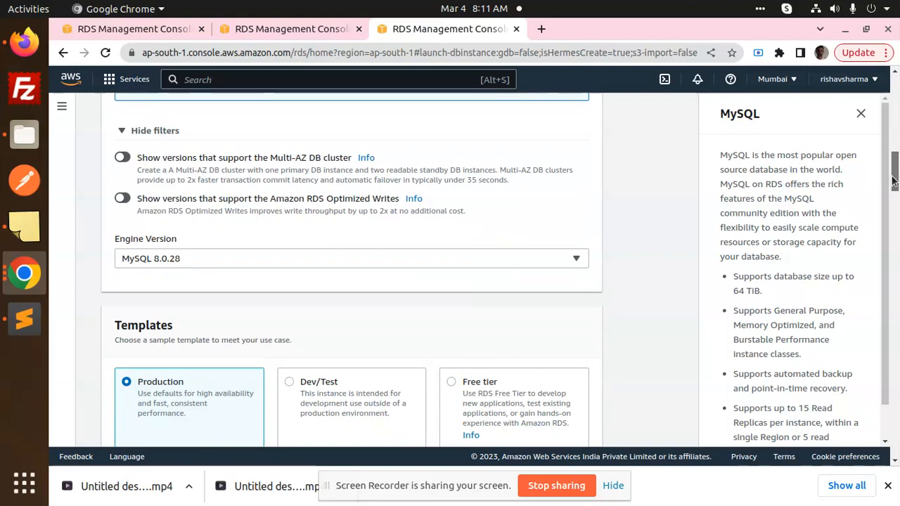
pyautogui.scroll(-2, 893, 173)
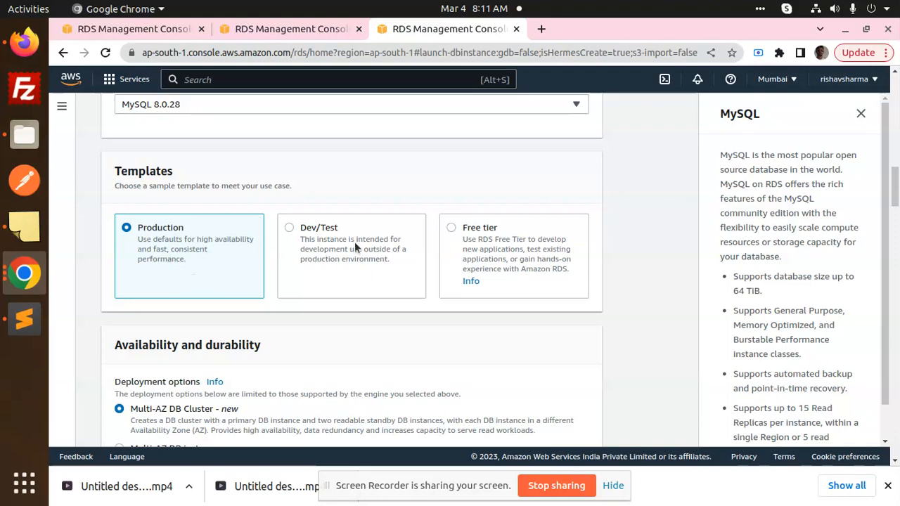
pyautogui.click(452, 229)
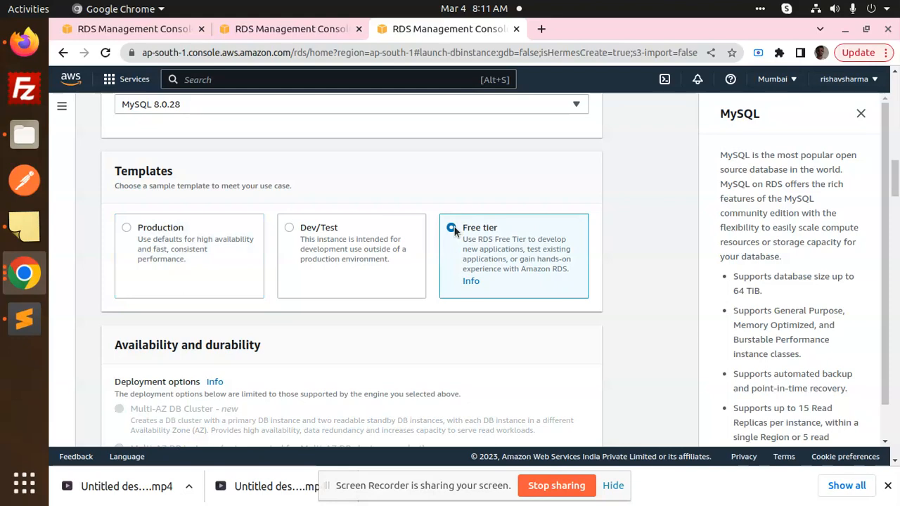
# - Set the DB instance identifier to customers
pyautogui.moveTo(896, 172); pyautogui.dragTo(896, 208)
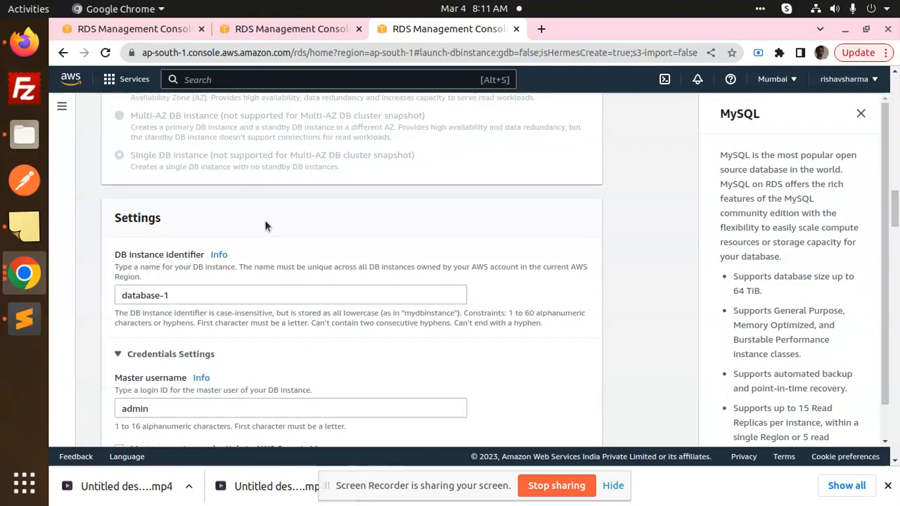
pyautogui.tripleClick(182, 296)
pyautogui.press('BackSpace')
pyautogui.write('customers')
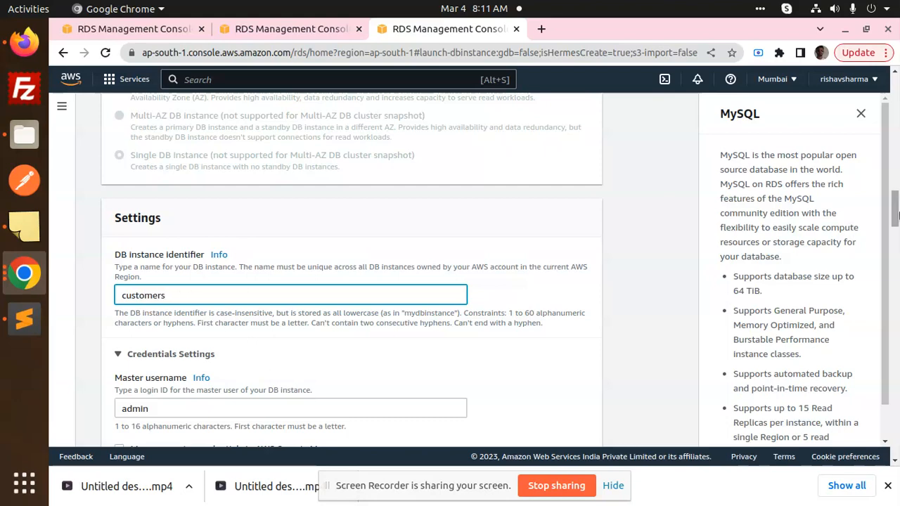
# - Enter the master password in the credentials settings and repeat it in the confirmation field
pyautogui.moveTo(896, 211); pyautogui.dragTo(896, 232)
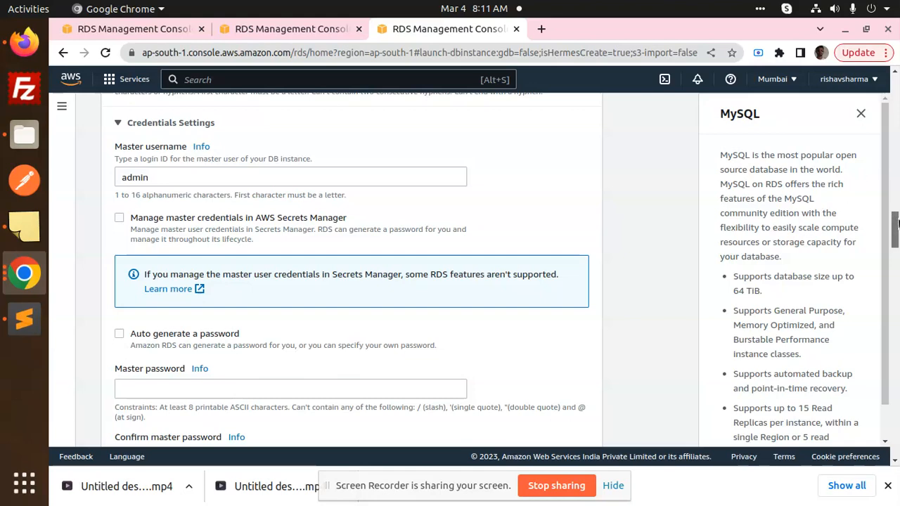
pyautogui.scroll(-3, 897, 223)
pyautogui.click(316, 273)
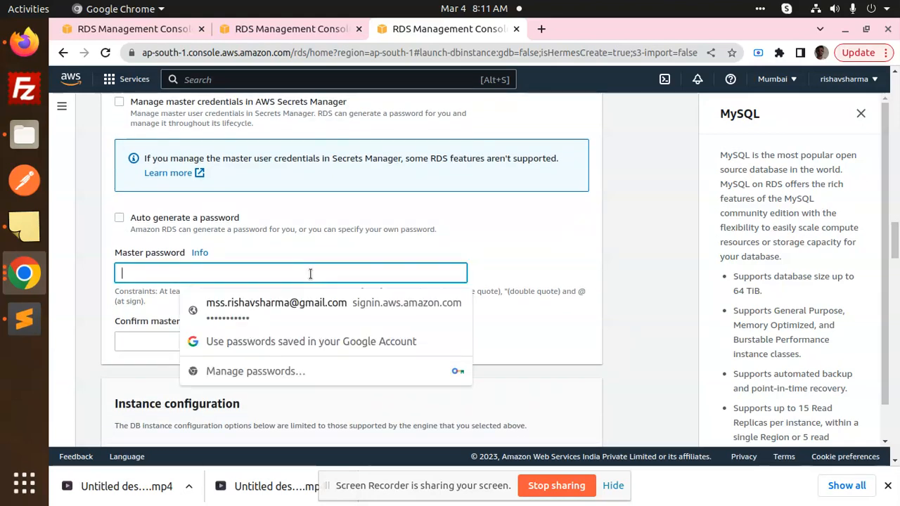
pyautogui.write('••••••••••')
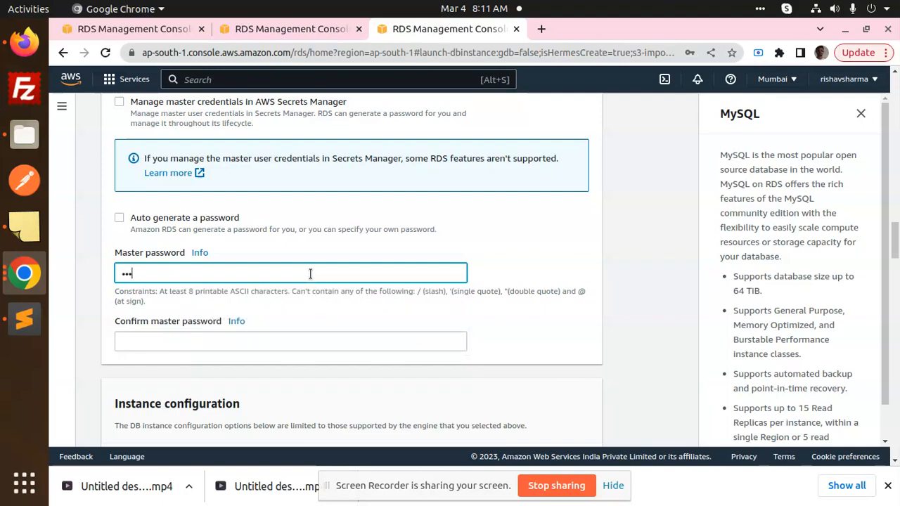
pyautogui.write('•')
pyautogui.click(280, 341)
pyautogui.write('•••••••••')
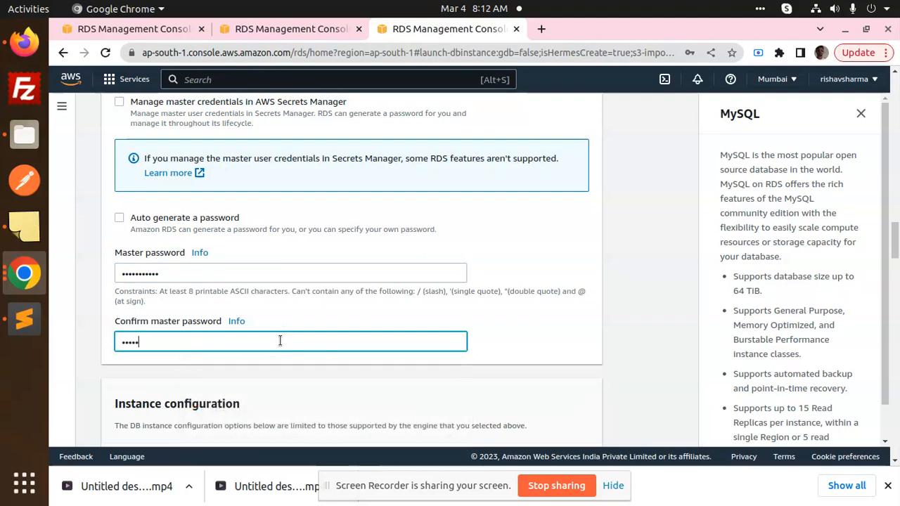
pyautogui.write('••')
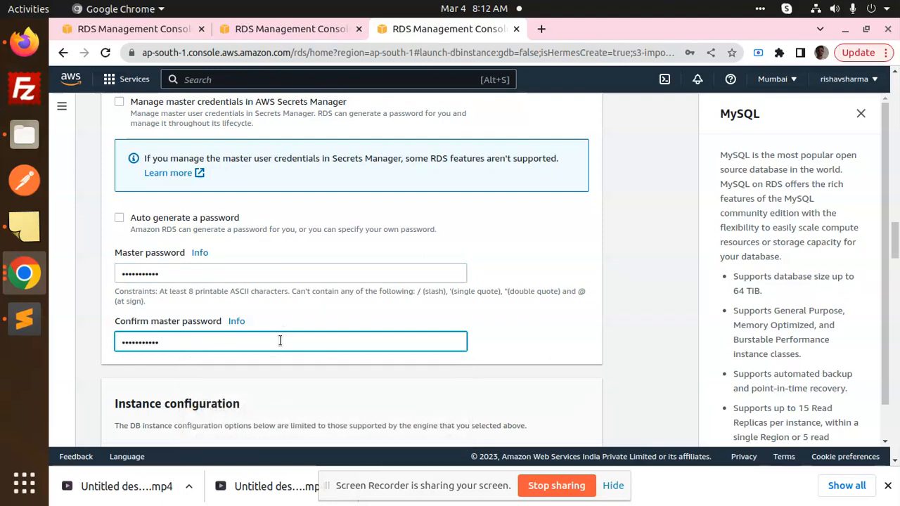
# - Try the EC2 compute resource connection, restore the option not to connect, and look through the VPC choices without changing them
pyautogui.moveTo(896, 246); pyautogui.dragTo(896, 320)
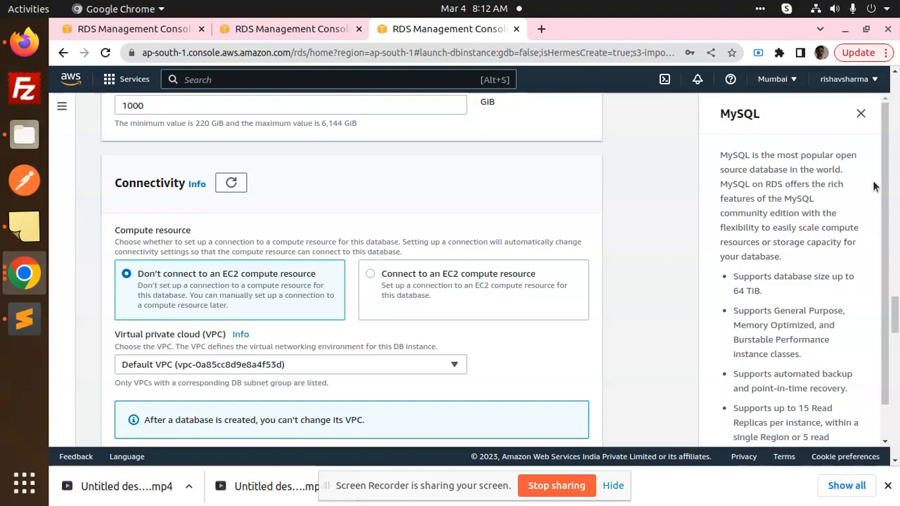
pyautogui.moveTo(893, 312); pyautogui.dragTo(895, 338)
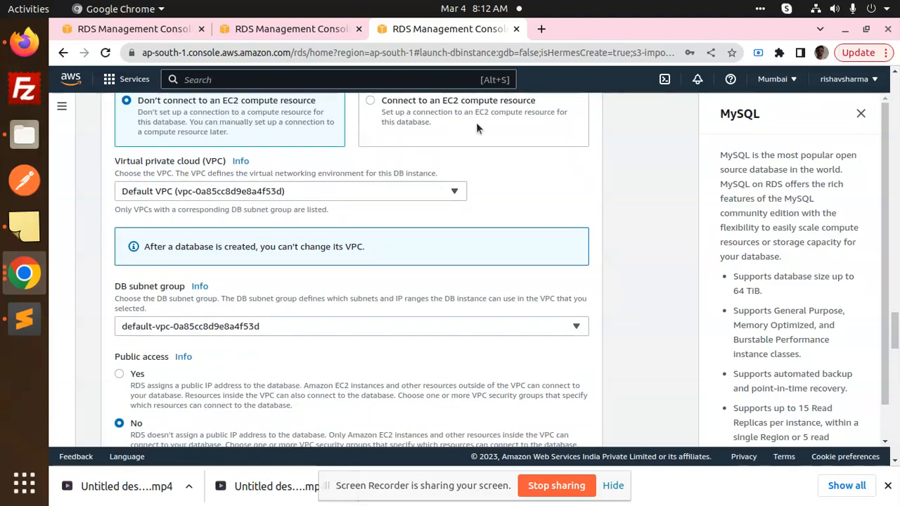
pyautogui.click(476, 124)
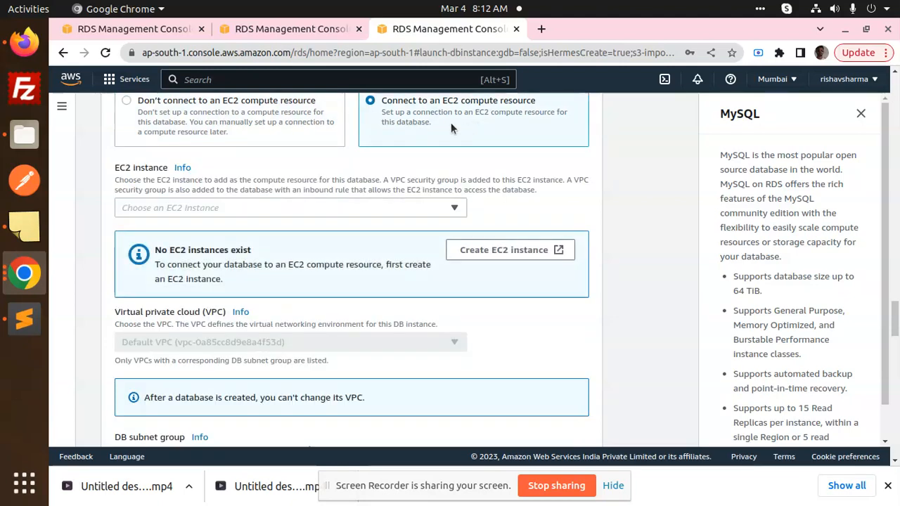
pyautogui.click(220, 210)
pyautogui.click(221, 209)
pyautogui.click(220, 210)
pyautogui.click(220, 209)
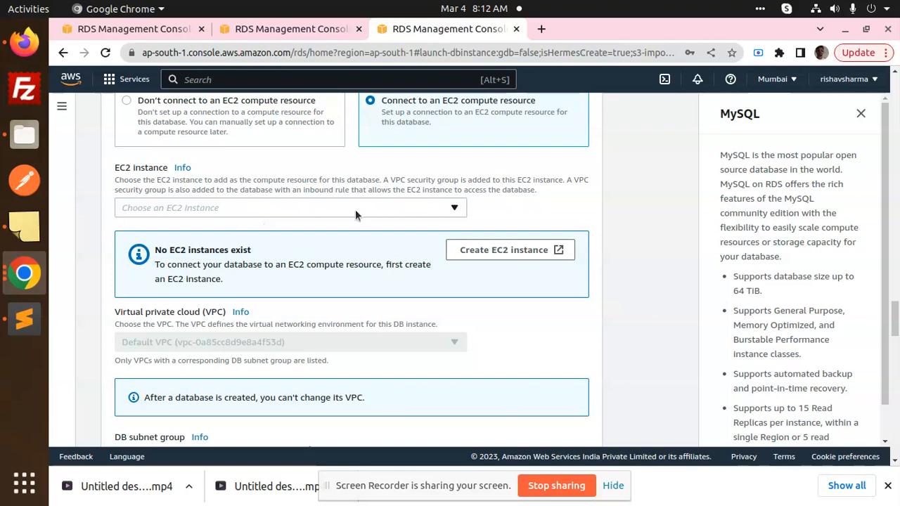
pyautogui.click(124, 100)
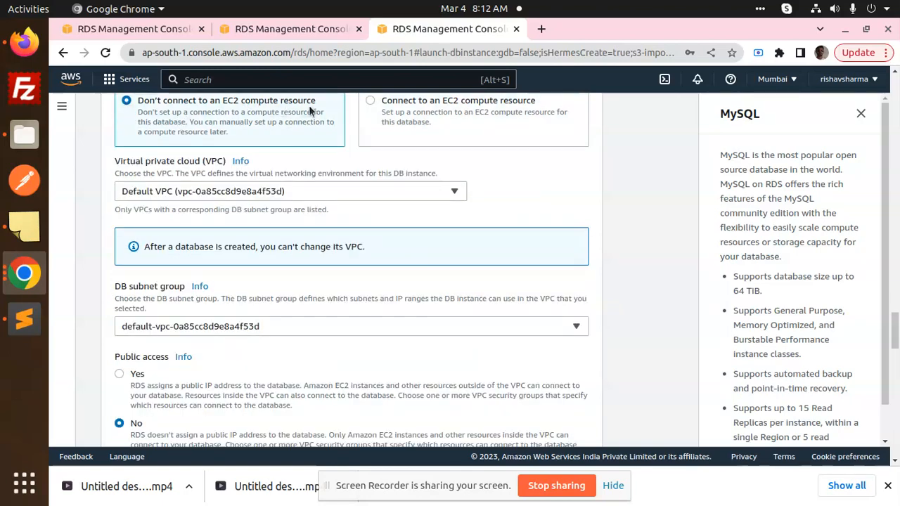
pyautogui.click(350, 194)
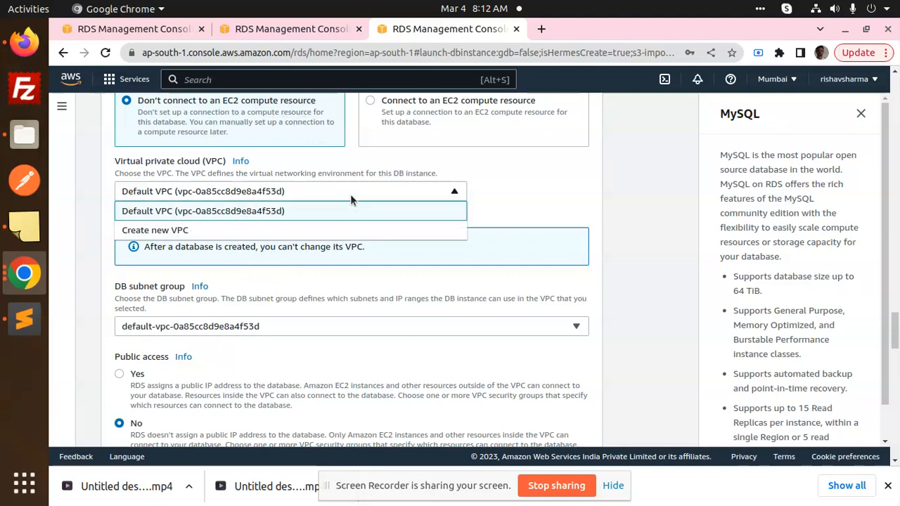
pyautogui.click(543, 189)
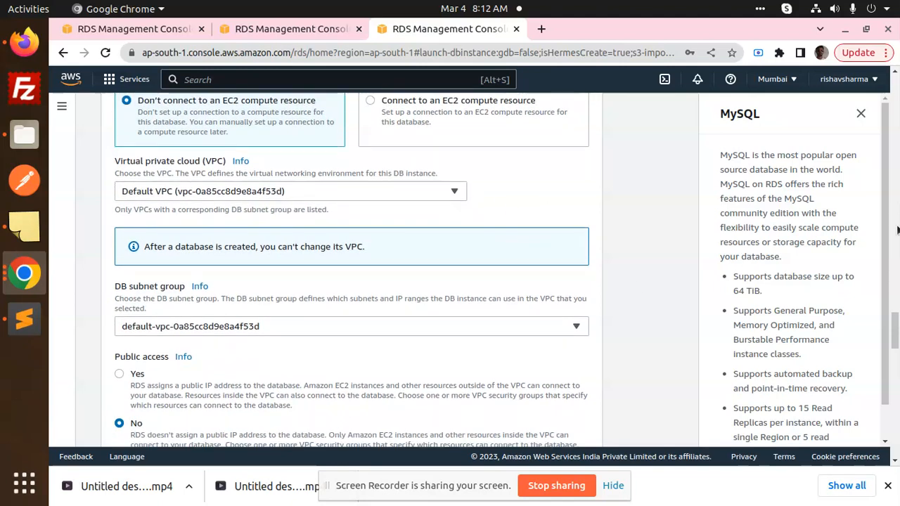
# - Allow public access to the database, and remove and reselect default as the existing VPC security group
pyautogui.scroll(-5, 272, 210)
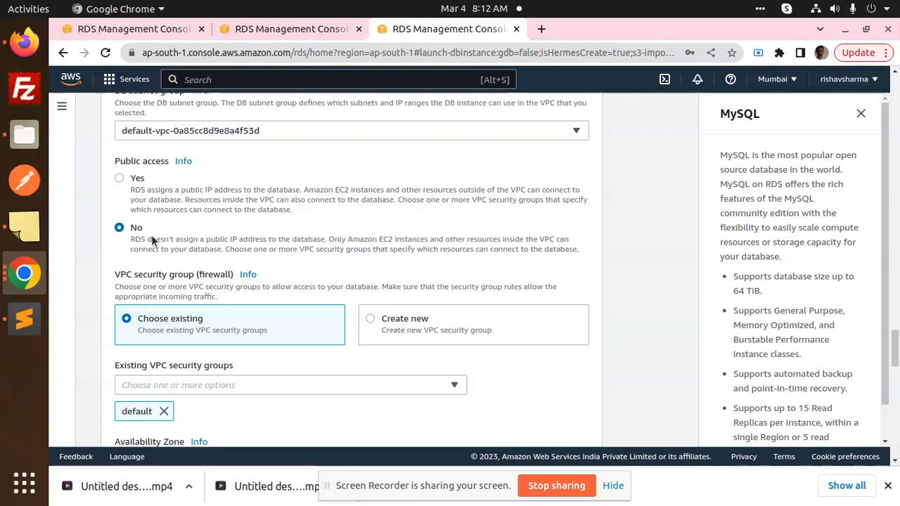
pyautogui.click(120, 178)
pyautogui.click(304, 385)
pyautogui.click(299, 384)
pyautogui.click(167, 409)
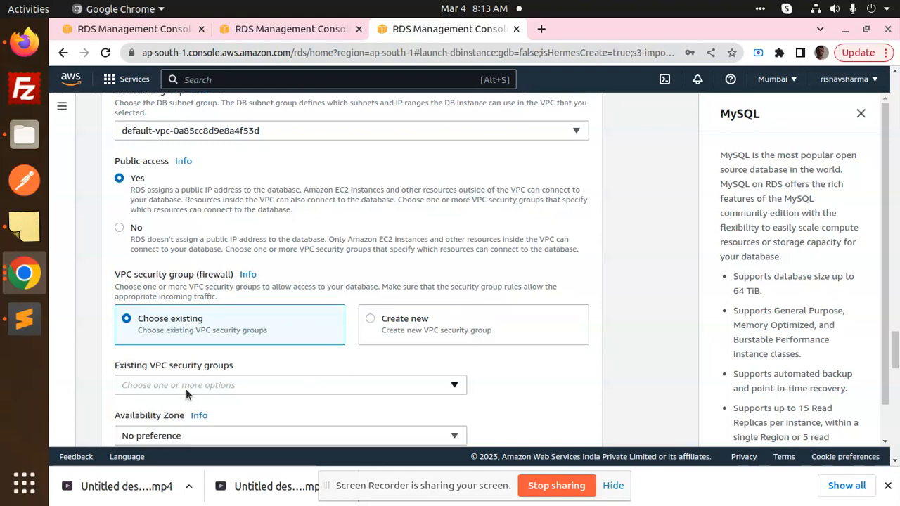
pyautogui.click(185, 389)
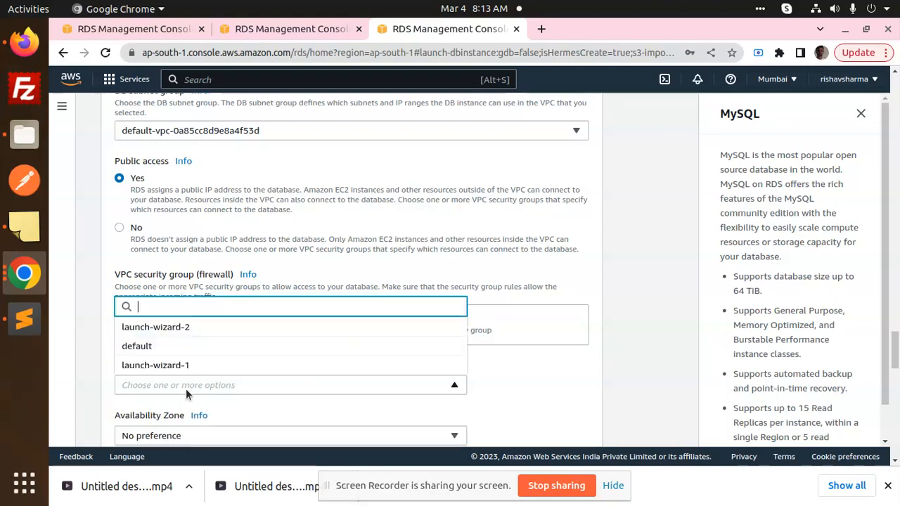
pyautogui.click(164, 348)
# - Check the console's region list without changing the region, and set the database's Availability Zone to ap-south-1a
pyautogui.scroll(-2, 284, 393)
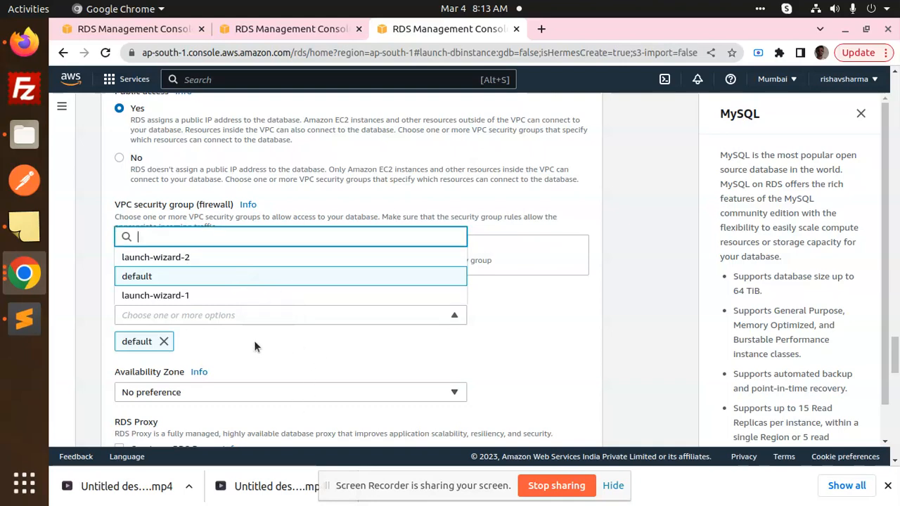
pyautogui.scroll(-2, 255, 339)
pyautogui.scroll(1, 290, 357)
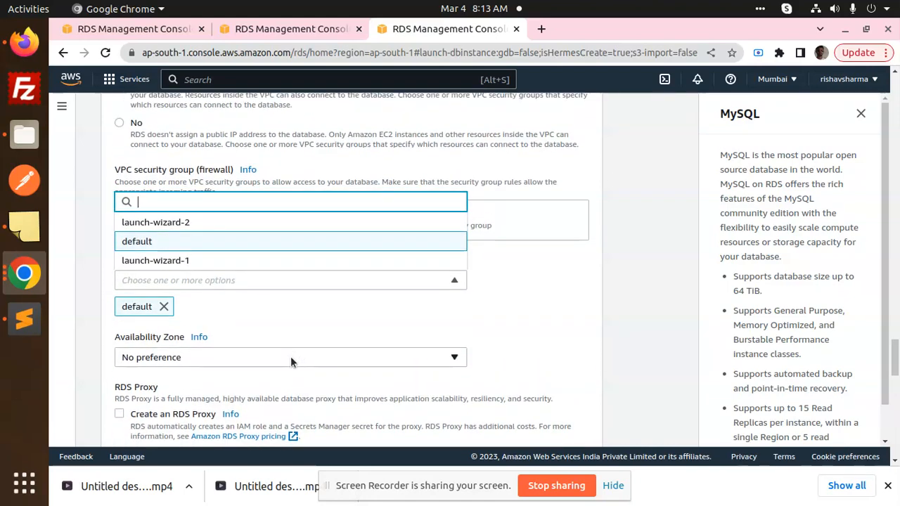
pyautogui.click(210, 359)
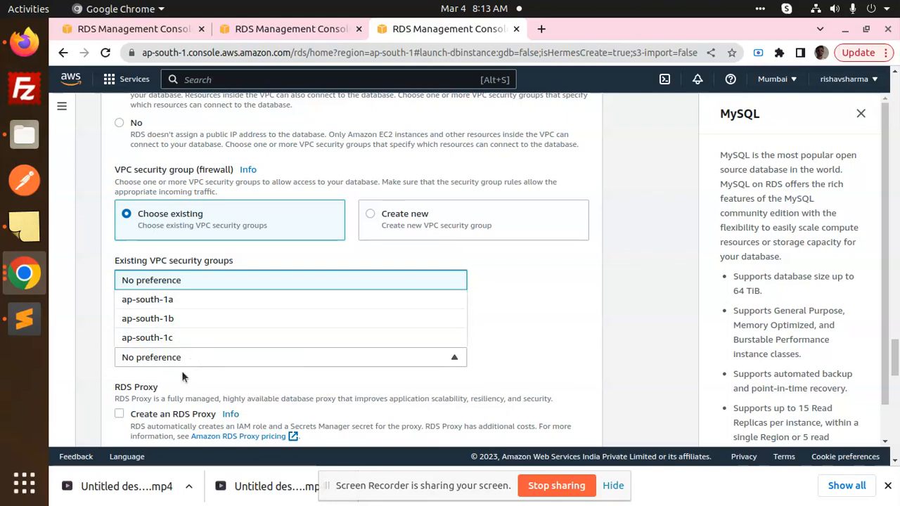
pyautogui.click(794, 81)
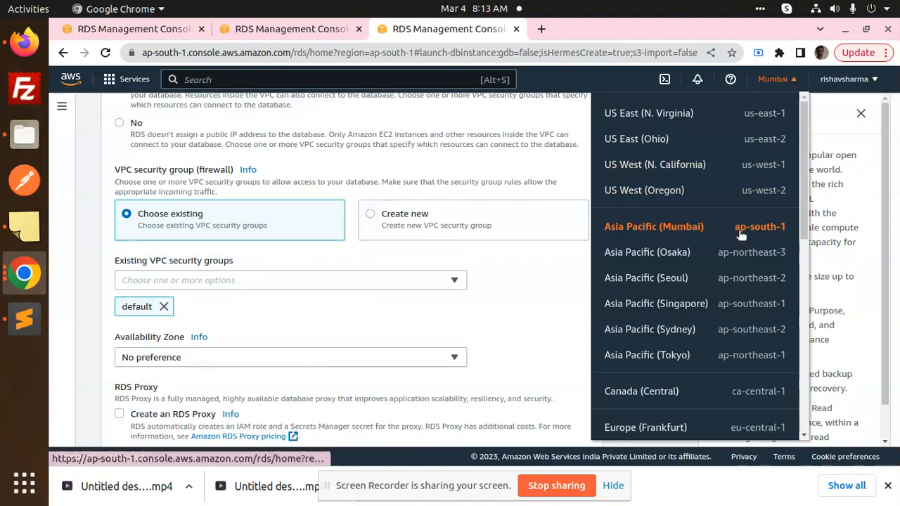
pyautogui.click(477, 295)
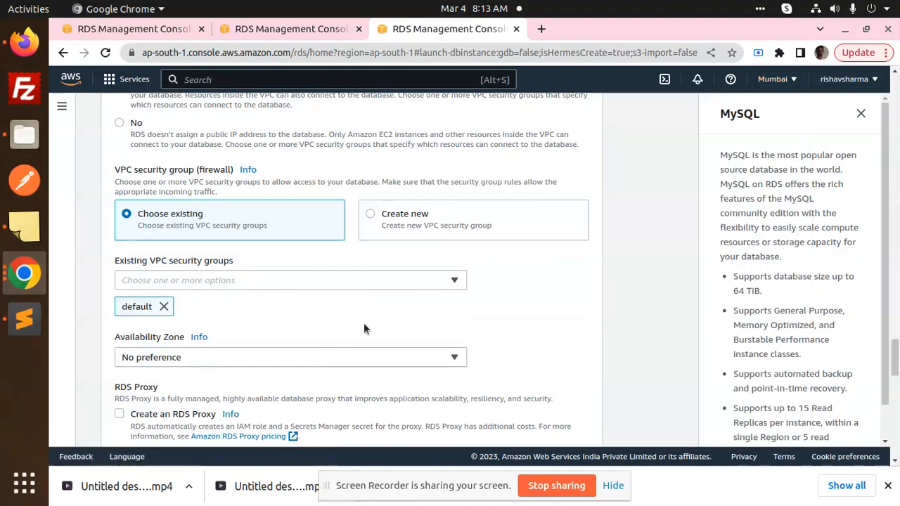
pyautogui.click(158, 357)
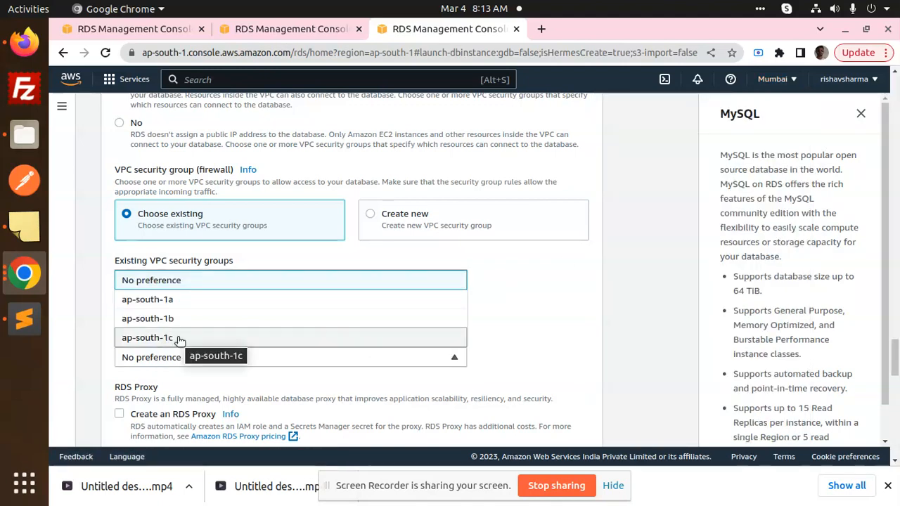
pyautogui.click(177, 301)
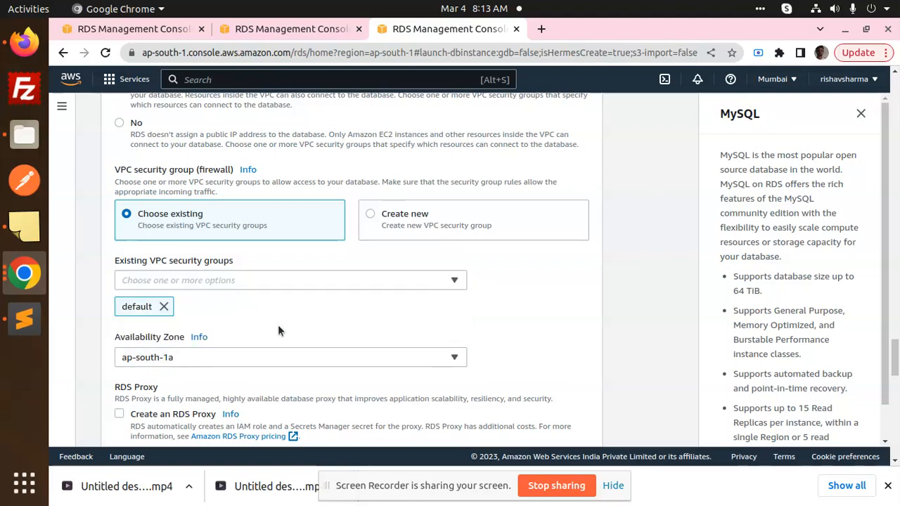
# - Review the proxy, certificate, authentication, monitoring and cost sections without changing them, and create the database
pyautogui.scroll(-1, 291, 322)
pyautogui.scroll(1, 287, 346)
pyautogui.moveTo(894, 344); pyautogui.dragTo(896, 368)
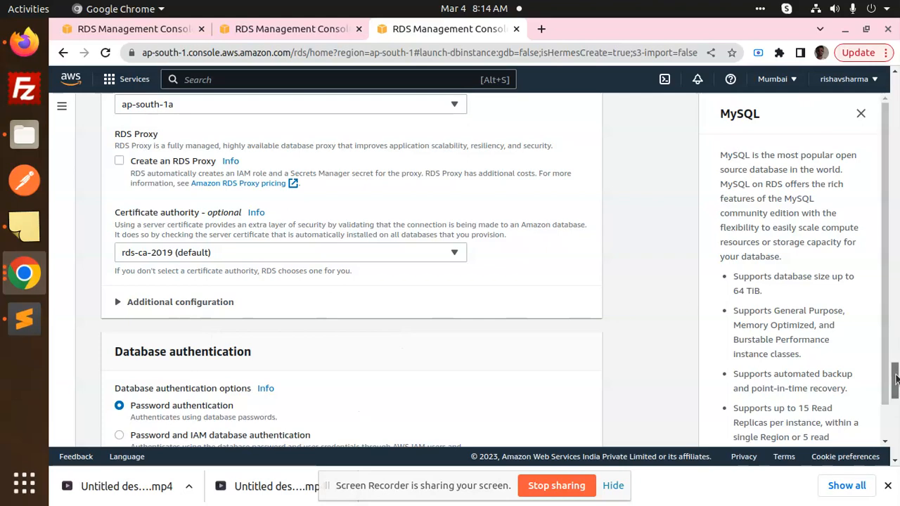
pyautogui.scroll(-5, 896, 380)
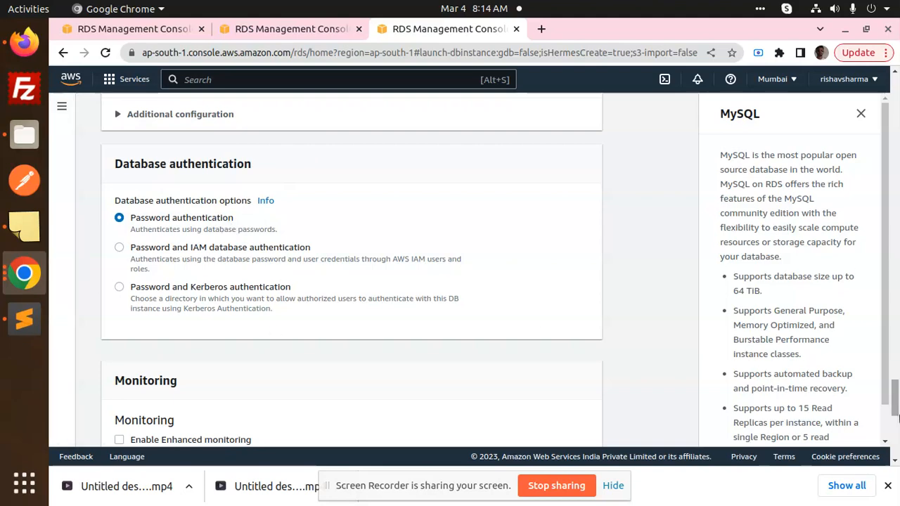
pyautogui.moveTo(895, 398); pyautogui.dragTo(895, 432)
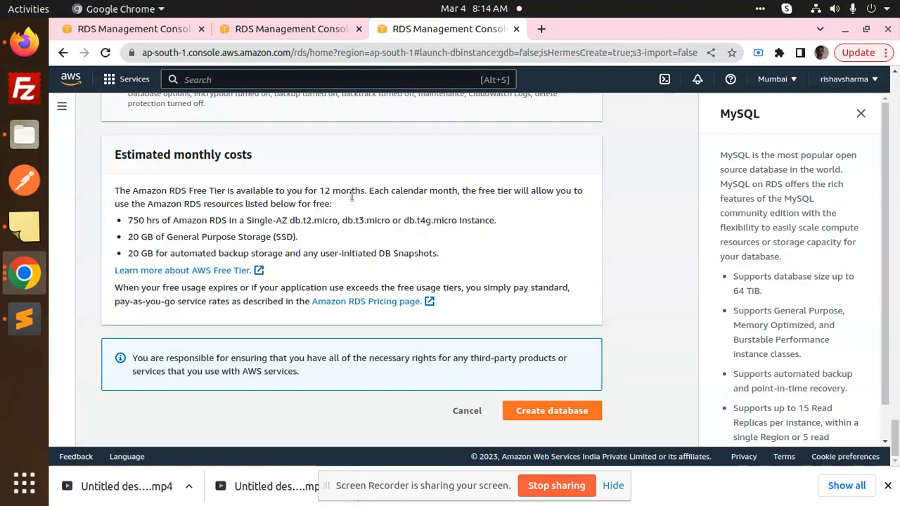
pyautogui.click(549, 410)
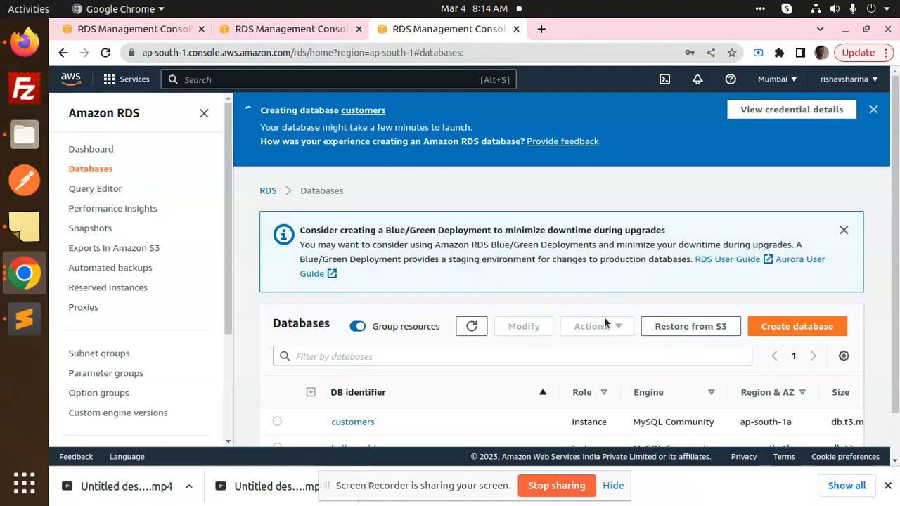
# - Open the customers database's details and examine its summary, endpoint and port, networking, security group rules and replication
pyautogui.scroll(-1, 534, 328)
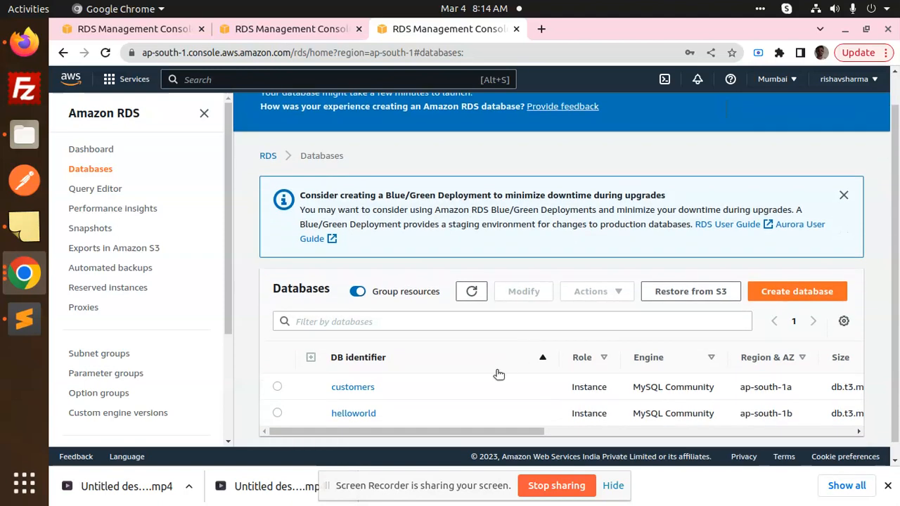
pyautogui.click(356, 388)
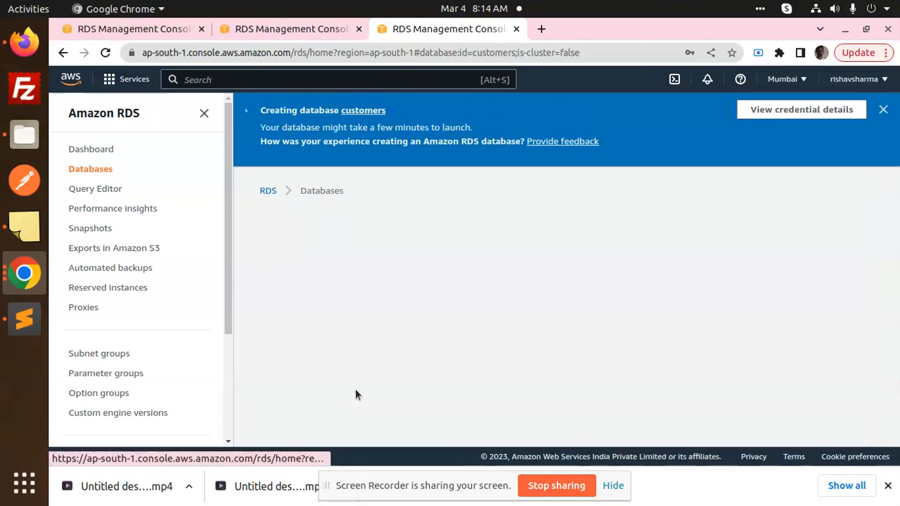
pyautogui.moveTo(897, 143); pyautogui.dragTo(897, 216)
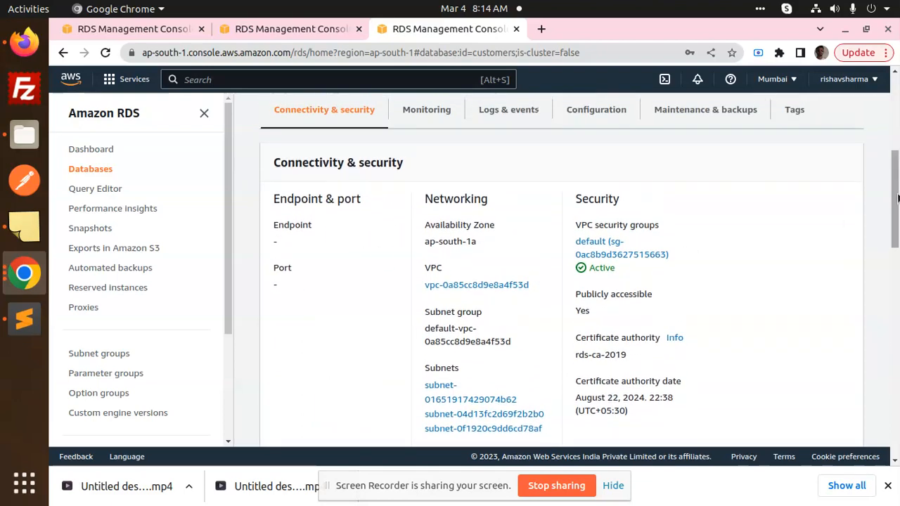
pyautogui.scroll(5, 282, 212)
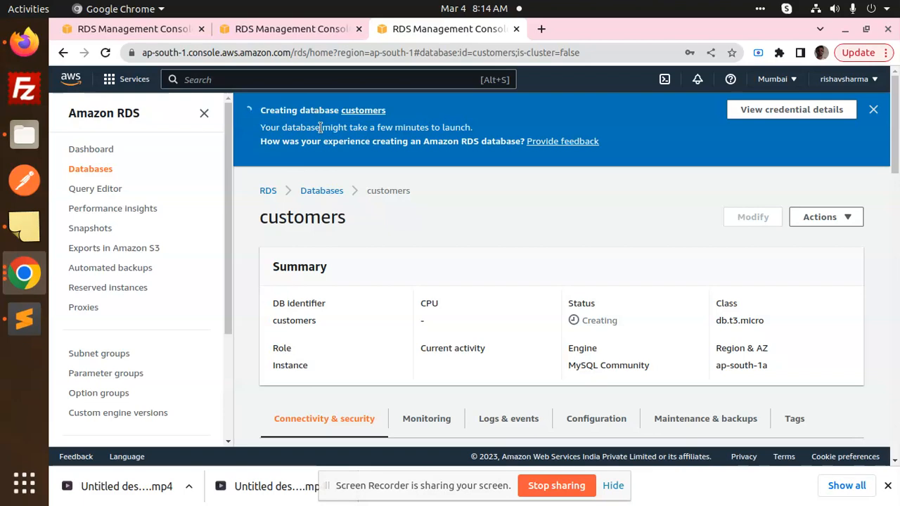
pyautogui.moveTo(898, 172); pyautogui.dragTo(898, 258)
pyautogui.scroll(-5, 408, 343)
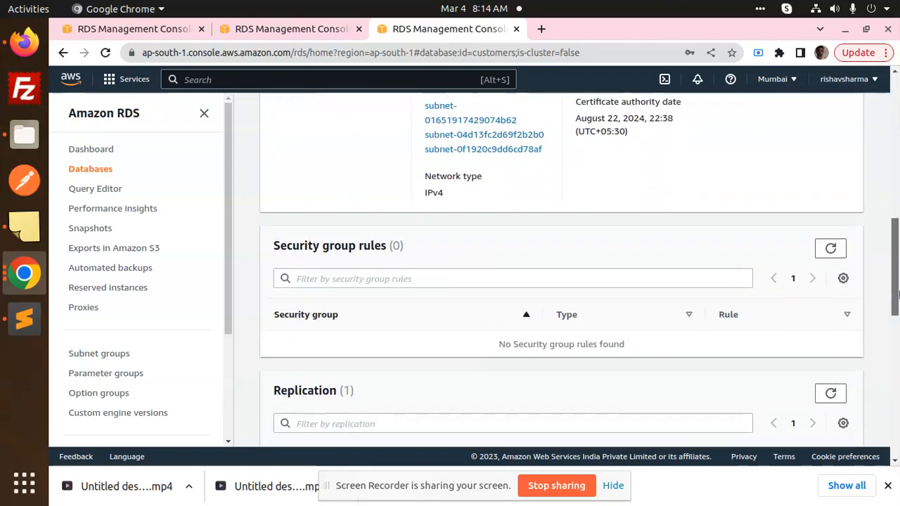
pyautogui.scroll(-2, 386, 314)
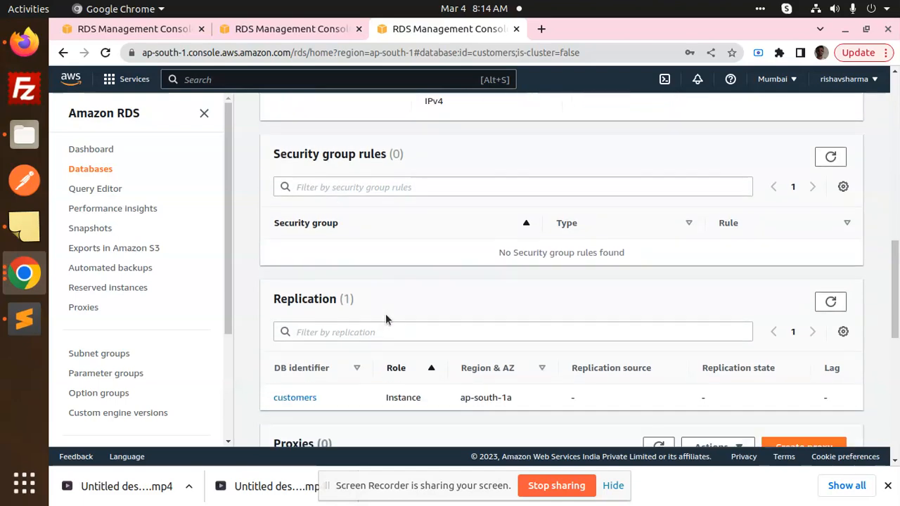
pyautogui.moveTo(896, 261); pyautogui.dragTo(897, 133)
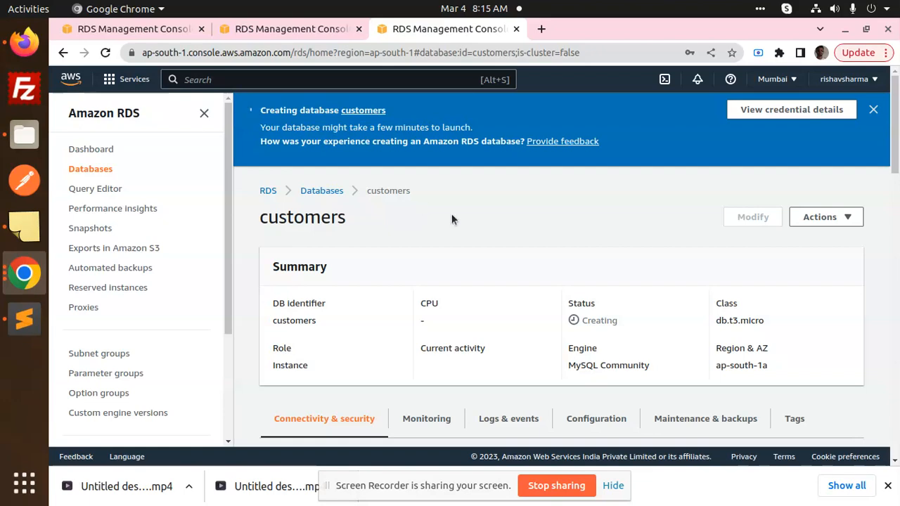
pyautogui.scroll(-2, 454, 228)
pyautogui.scroll(-3, 384, 372)
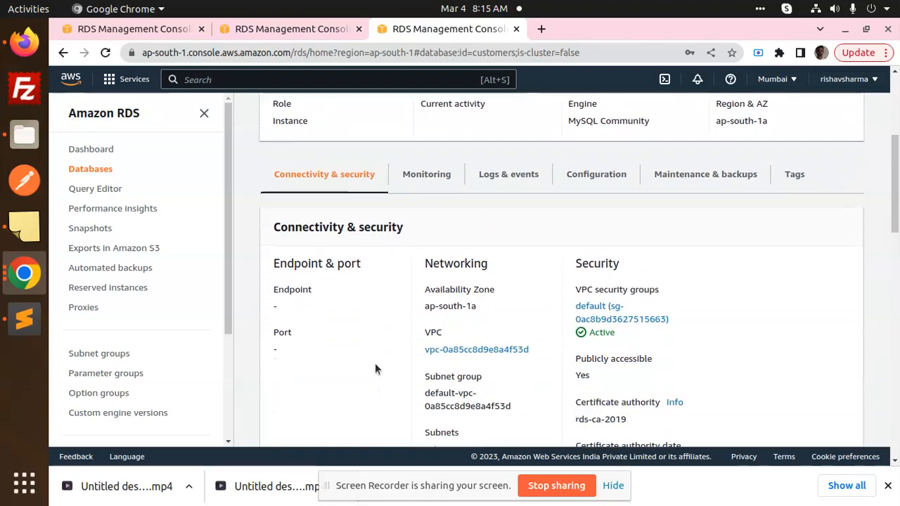
pyautogui.scroll(3, 305, 193)
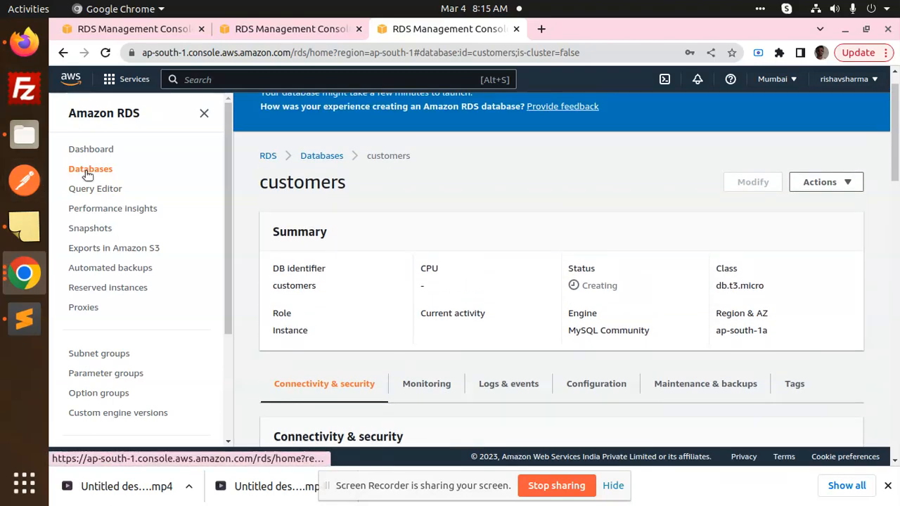
# - Open the databases list in a new browser tab, and the helloworld instance's details in another
pyautogui.middleClick(88, 170)
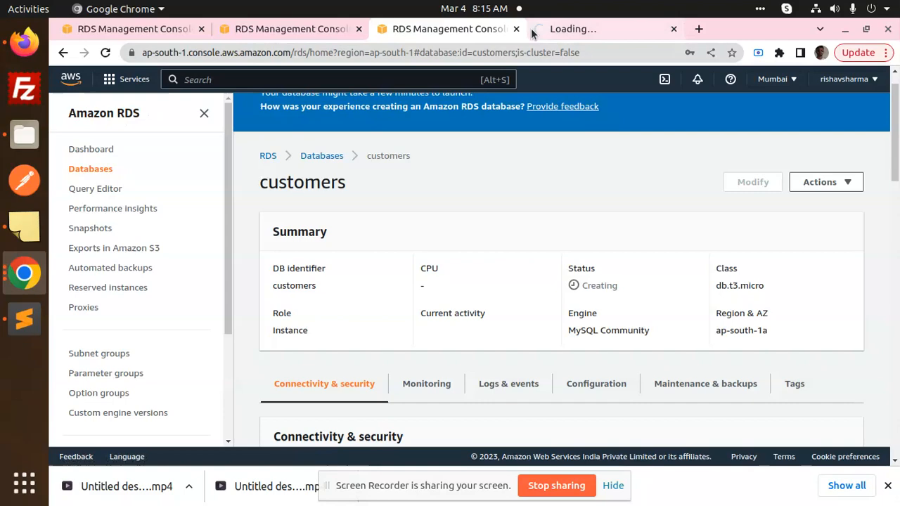
pyautogui.click(559, 31)
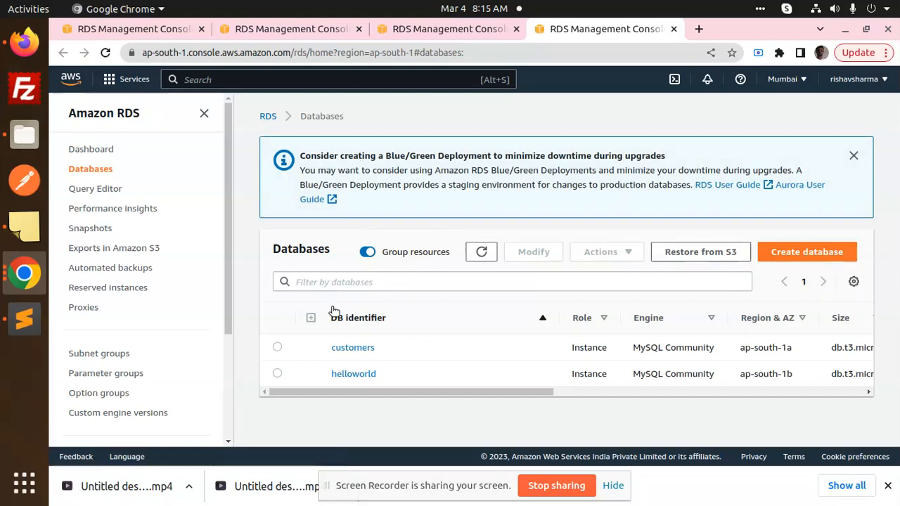
pyautogui.middleClick(354, 375)
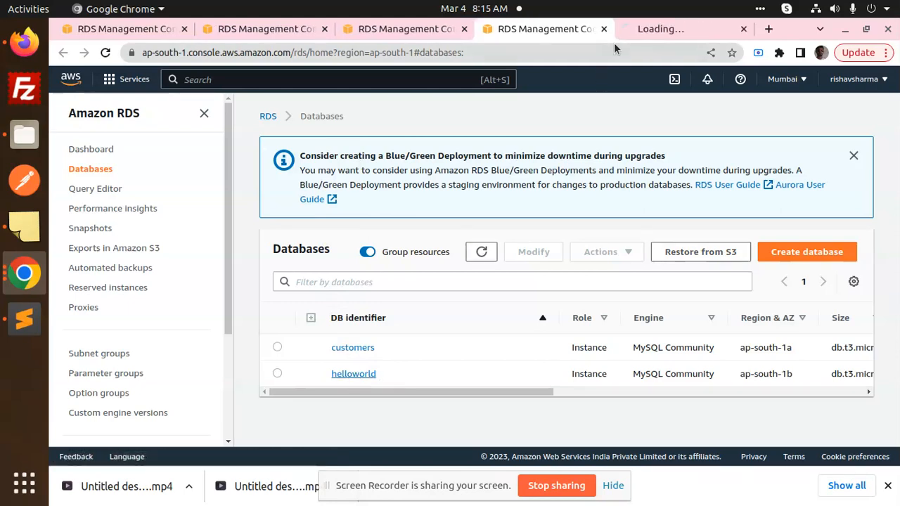
pyautogui.click(633, 29)
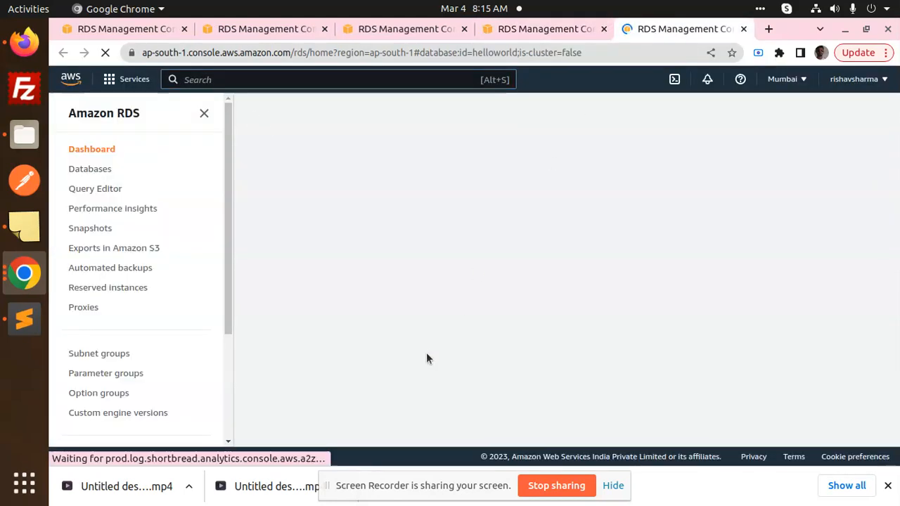
# - Open the default security group from helloworld's security group rules in a new browser tab, keeping only one of the two duplicate tabs
pyautogui.scroll(-4, 426, 355)
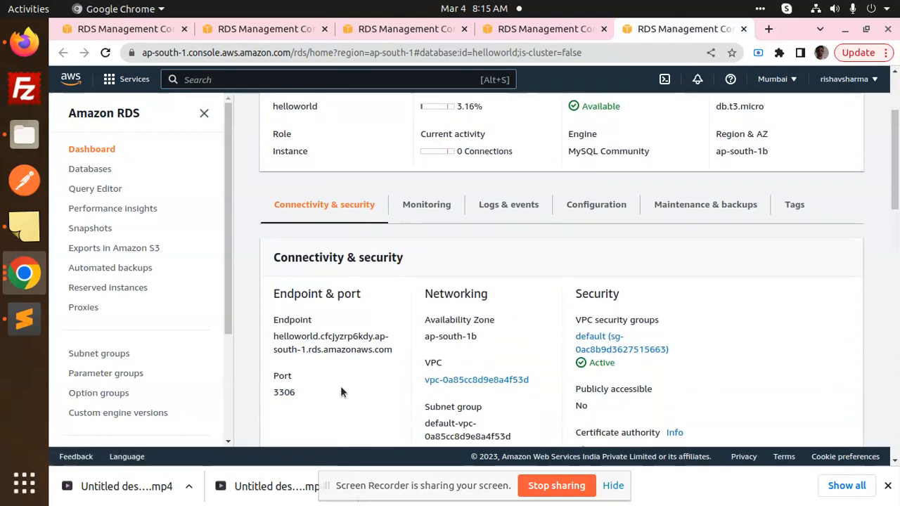
pyautogui.scroll(-1, 385, 381)
pyautogui.moveTo(896, 169); pyautogui.dragTo(899, 263)
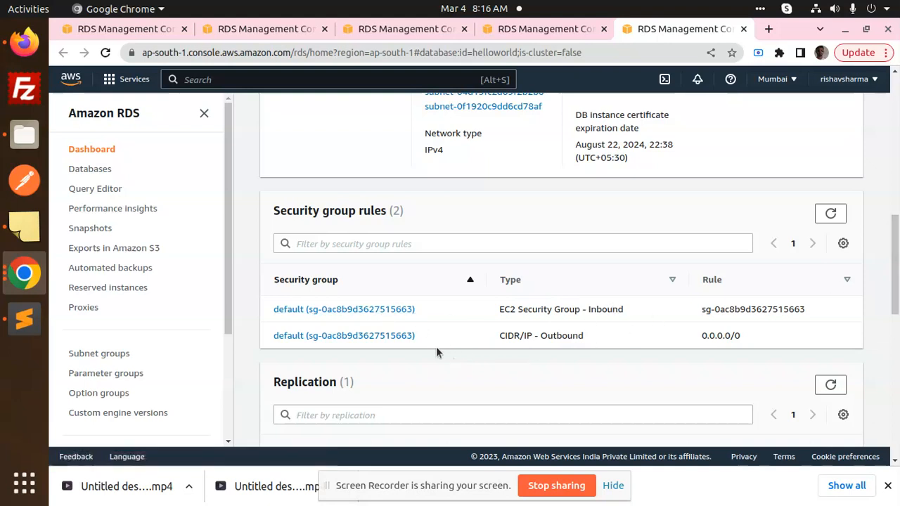
pyautogui.middleClick(333, 310)
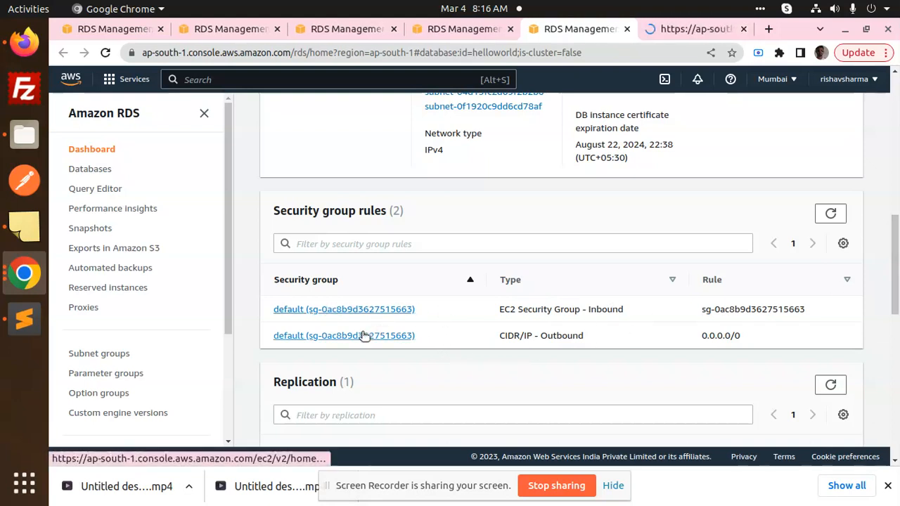
pyautogui.middleClick(412, 336)
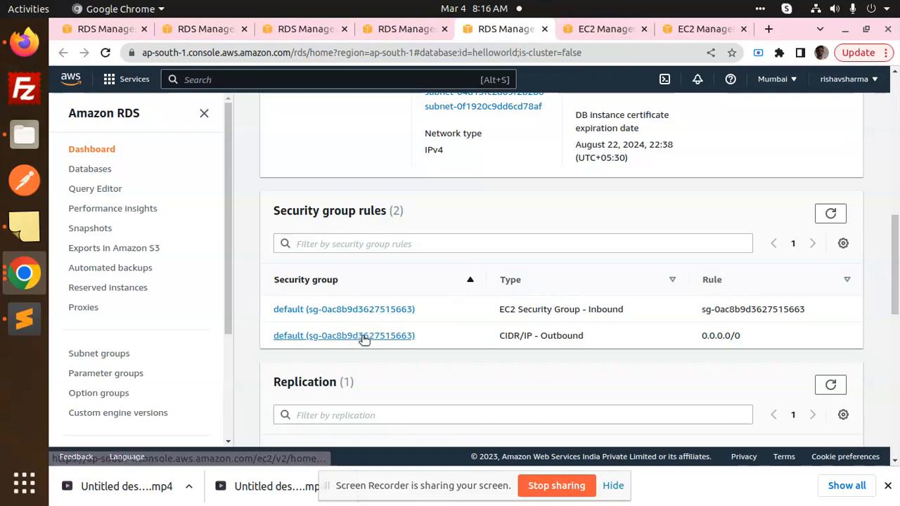
pyautogui.click(586, 29)
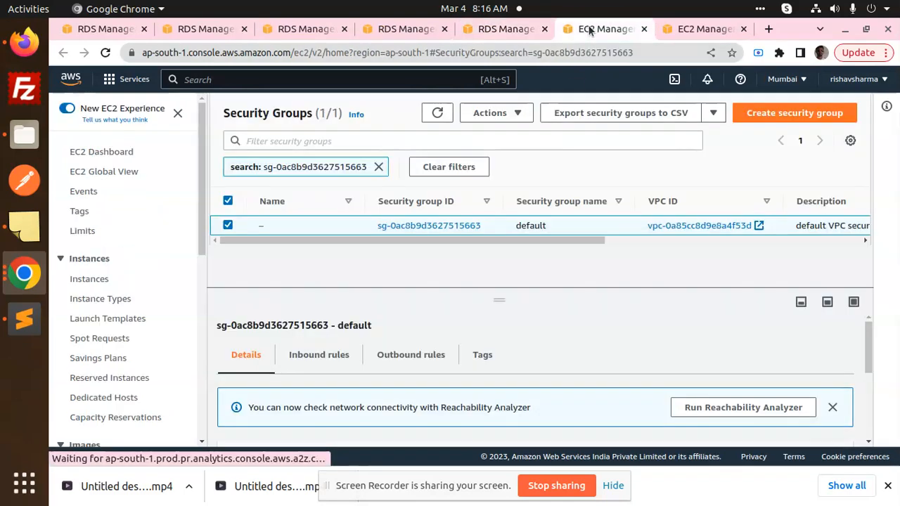
pyautogui.middleClick(709, 32)
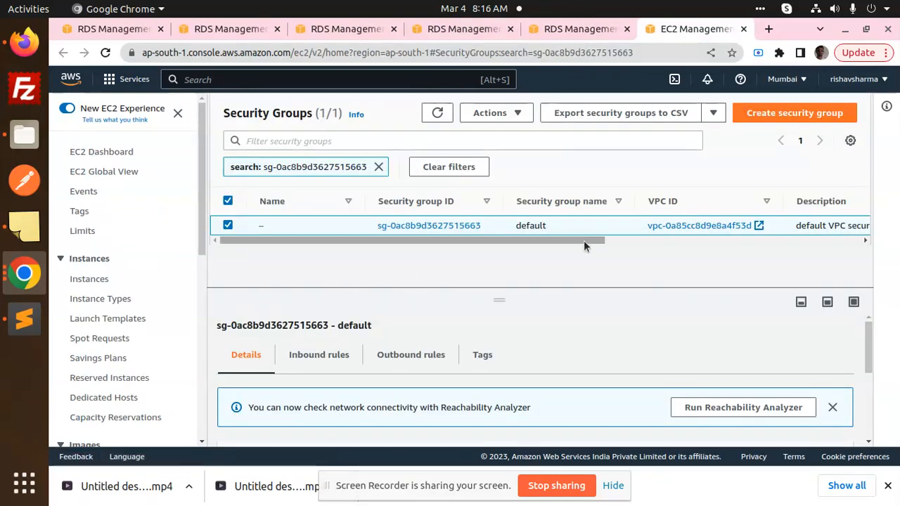
# - Check the default security group's details and open its inbound rules for editing
pyautogui.scroll(-1, 383, 349)
pyautogui.scroll(1, 374, 343)
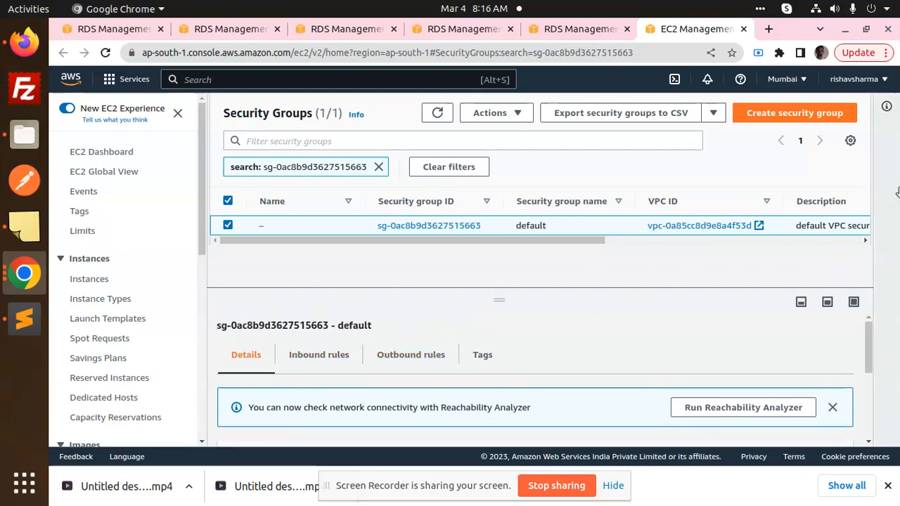
pyautogui.scroll(-2, 705, 356)
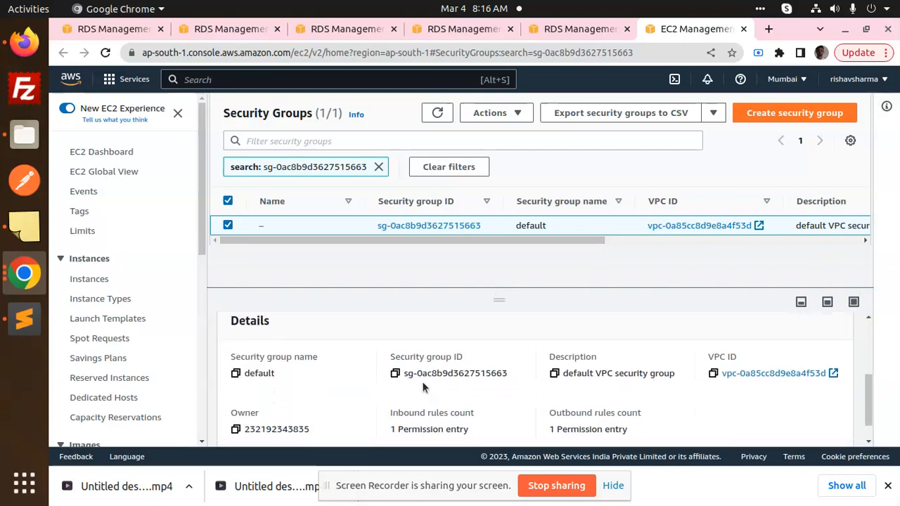
pyautogui.scroll(2, 357, 360)
pyautogui.click(320, 355)
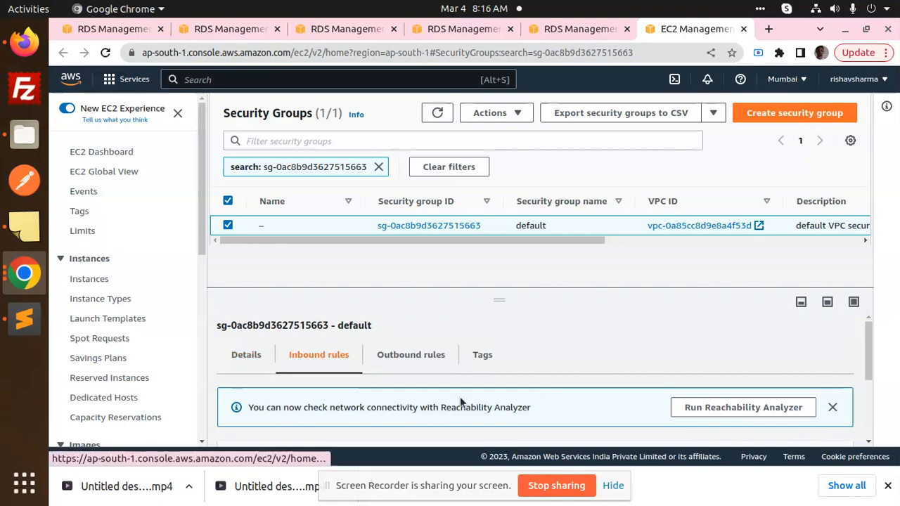
pyautogui.scroll(-3, 498, 390)
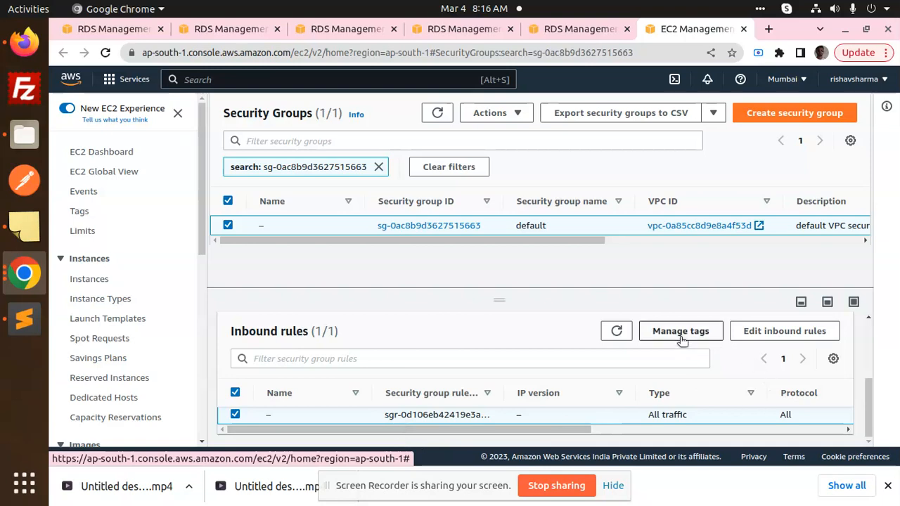
pyautogui.click(789, 339)
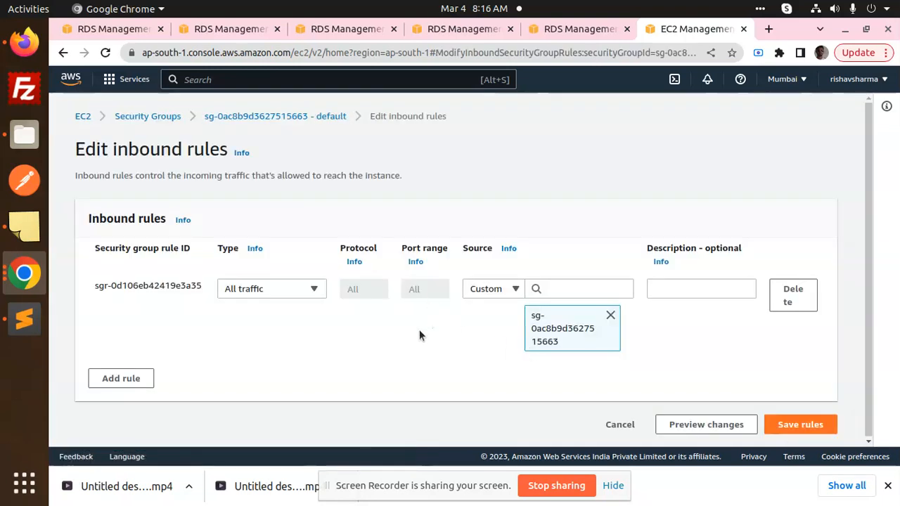
# - Add an inbound rule of type MYSQL/Aurora to the default security group
pyautogui.click(116, 378)
pyautogui.click(260, 369)
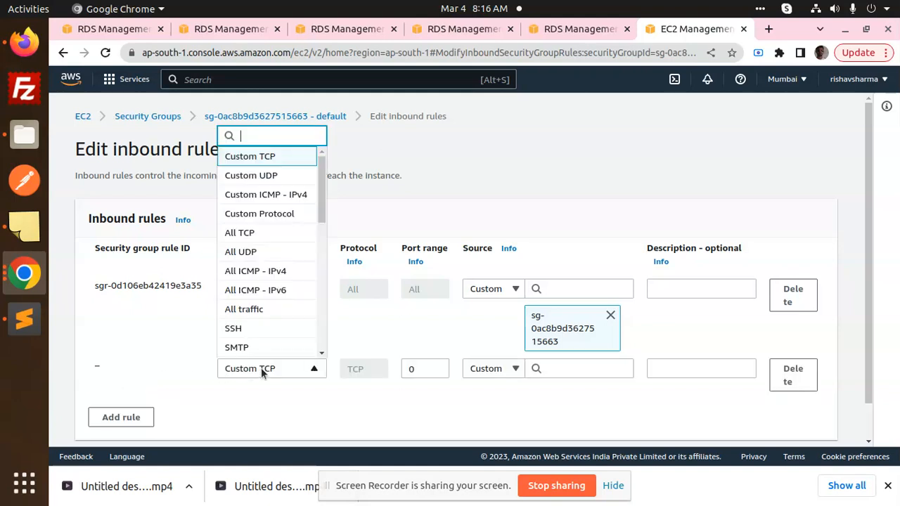
pyautogui.scroll(-1, 281, 309)
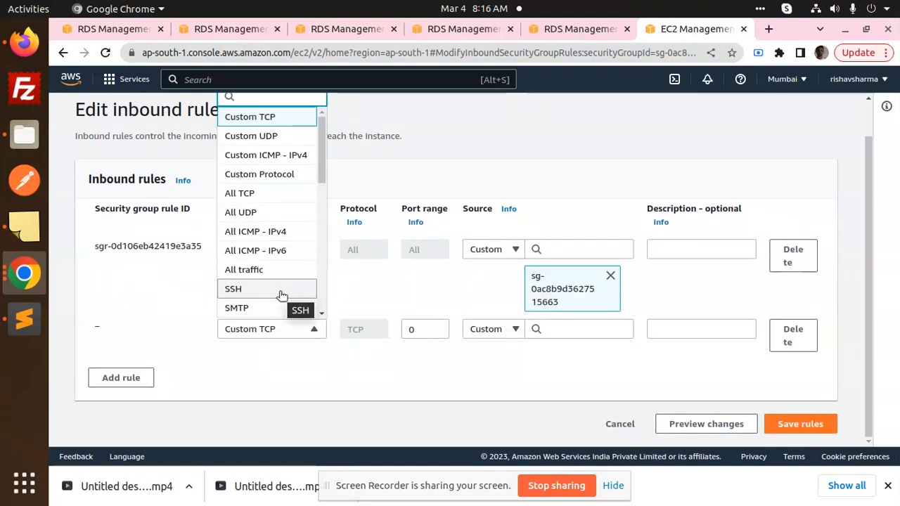
pyautogui.scroll(-1, 281, 295)
pyautogui.scroll(-1, 292, 282)
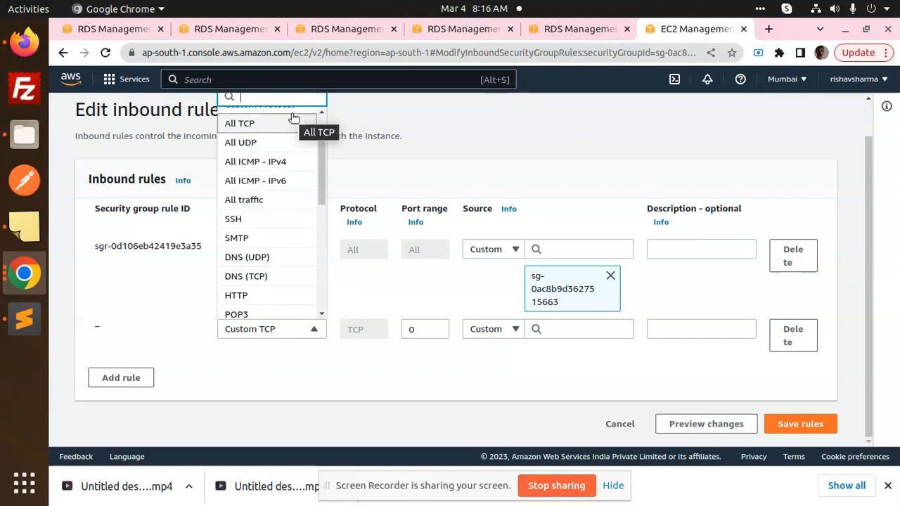
pyautogui.write('mys')
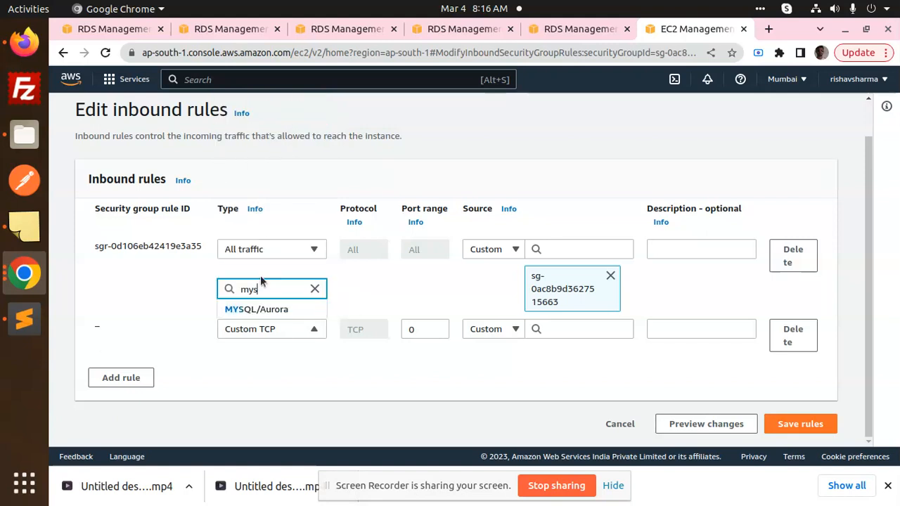
pyautogui.click(257, 310)
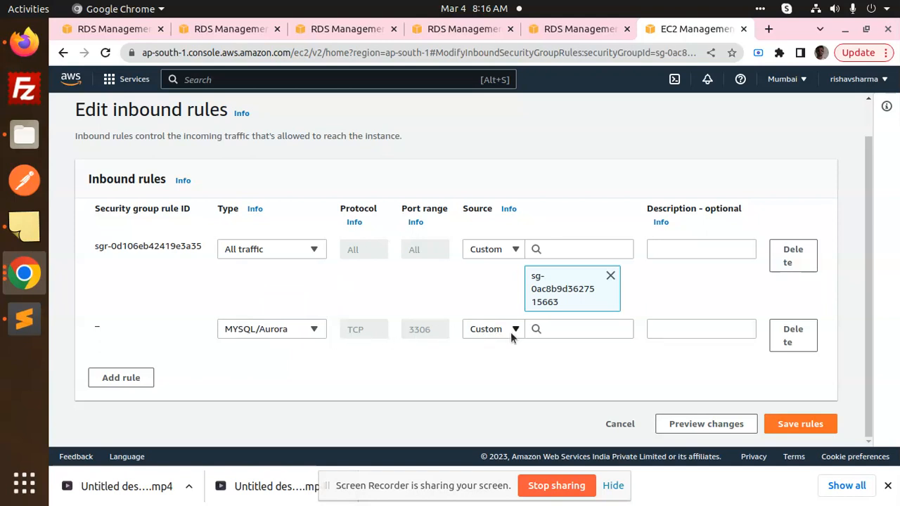
pyautogui.click(574, 328)
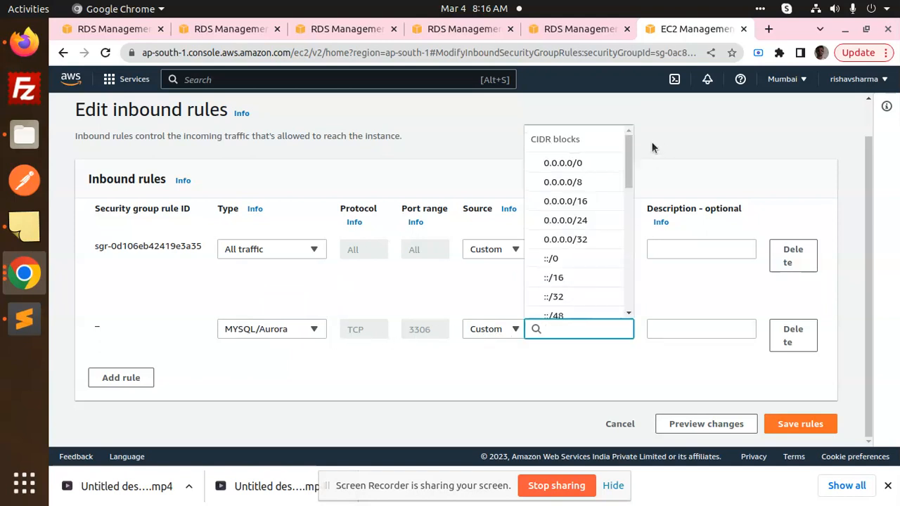
pyautogui.moveTo(625, 185); pyautogui.dragTo(626, 243)
pyautogui.moveTo(628, 256)
pyautogui.mouseDown()
pyautogui.moveTo(634, 315)
pyautogui.moveTo(635, 260)
pyautogui.mouseUp()
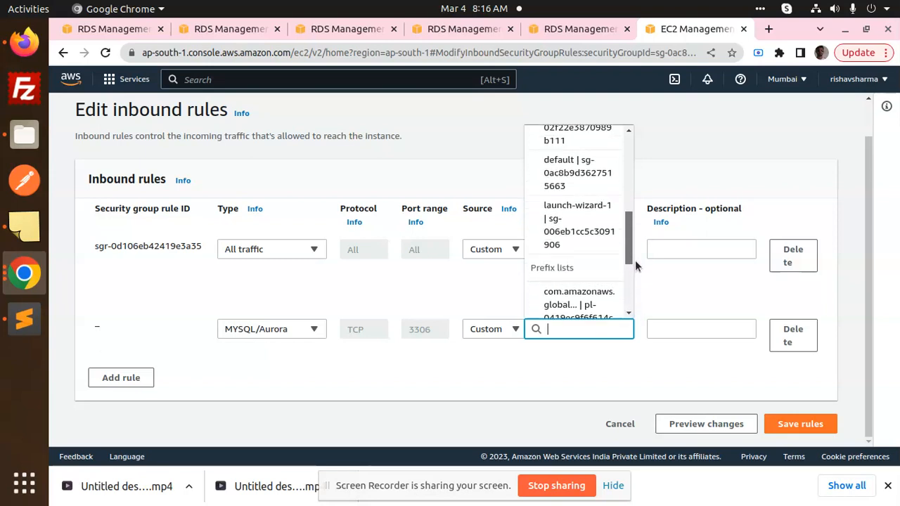
pyautogui.click(649, 175)
# - Copy the security group ID from the All traffic rule and set it as the MYSQL/Aurora rule's source
pyautogui.moveTo(572, 301); pyautogui.dragTo(530, 279)
pyautogui.hotkey('ctrl', 'c')
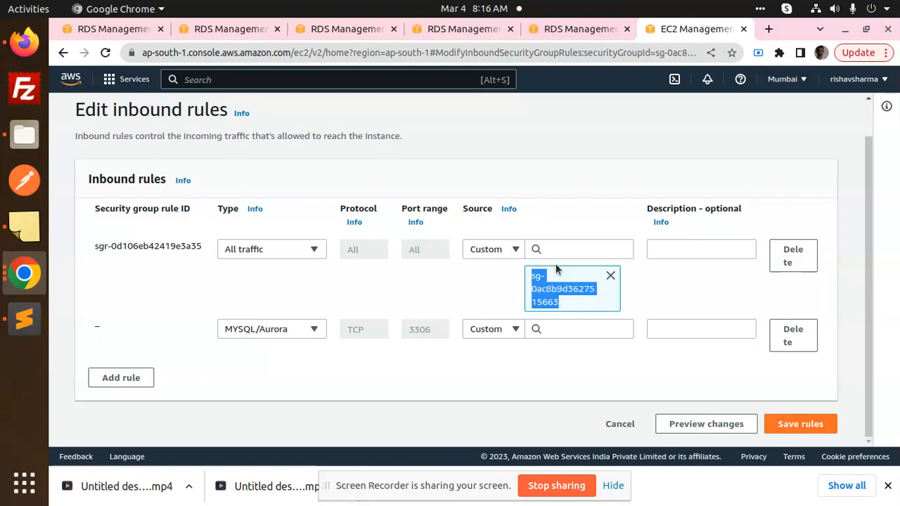
pyautogui.click(554, 328)
pyautogui.hotkey('ctrl', 'v')
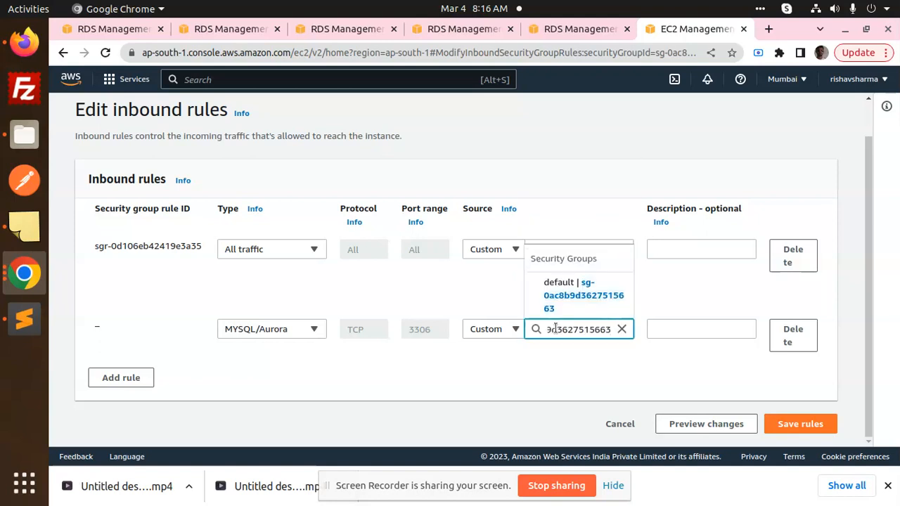
pyautogui.press('Return')
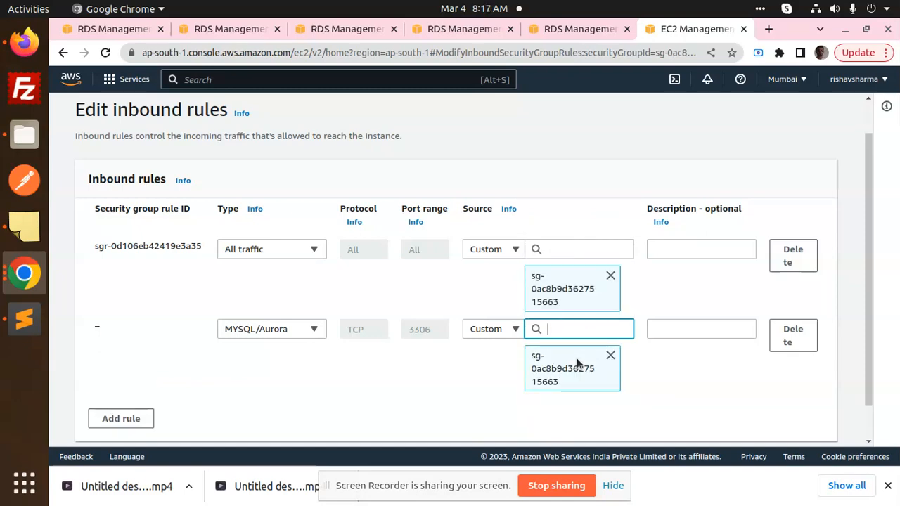
# - Look over both inbound rules and save them to the default security group
pyautogui.scroll(-1, 773, 344)
pyautogui.scroll(2, 785, 379)
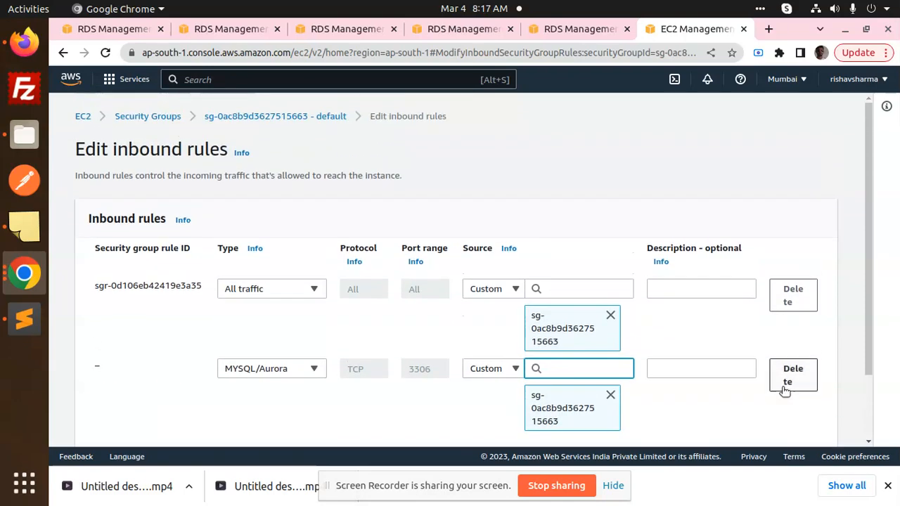
pyautogui.scroll(-1, 782, 387)
pyautogui.scroll(-1, 862, 338)
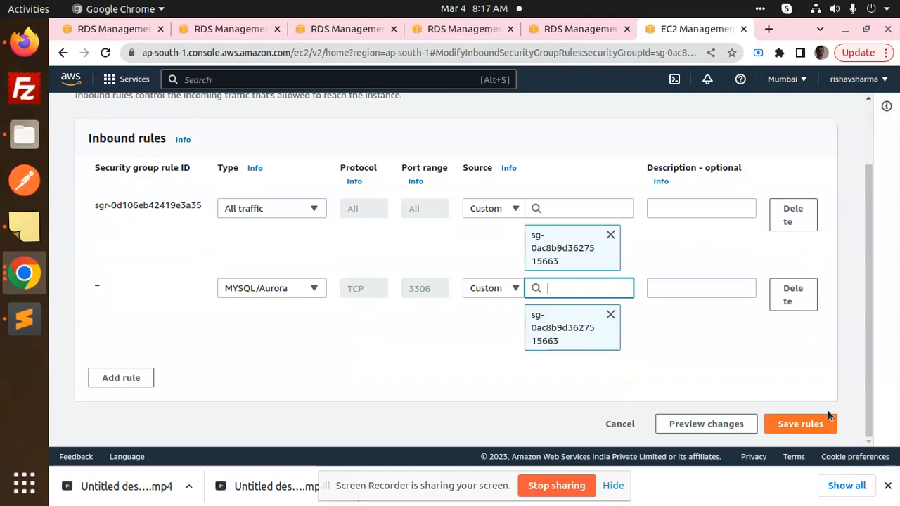
pyautogui.click(813, 422)
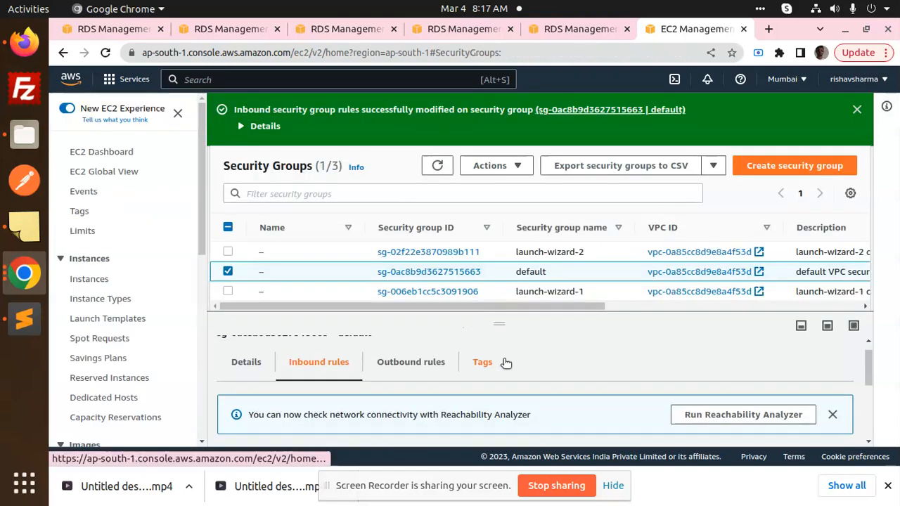
# - Examine the default security group's saved inbound rules, including their type, protocol and port range
pyautogui.scroll(-3, 517, 376)
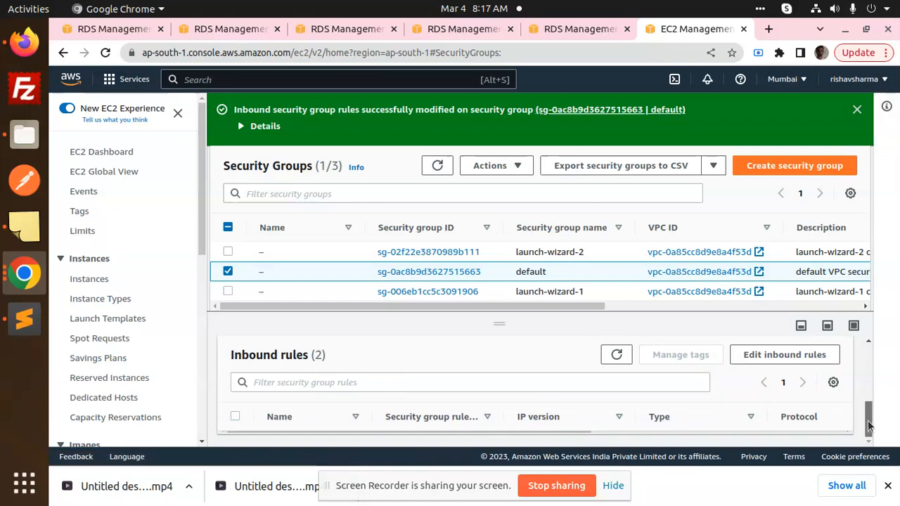
pyautogui.moveTo(867, 428); pyautogui.dragTo(868, 423)
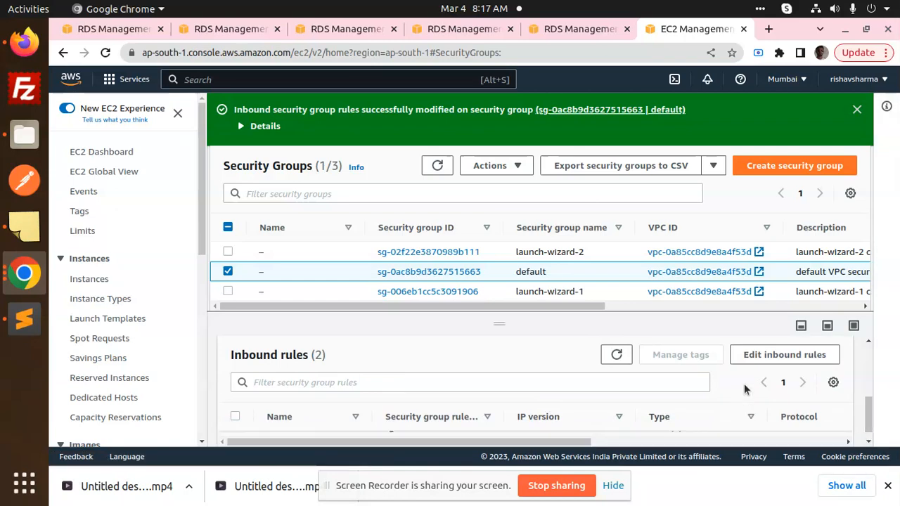
pyautogui.click(898, 165)
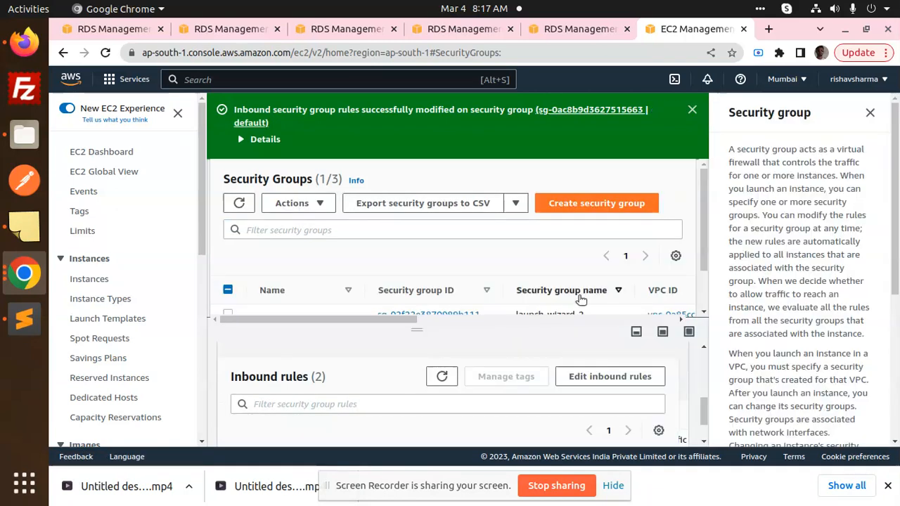
pyautogui.click(872, 114)
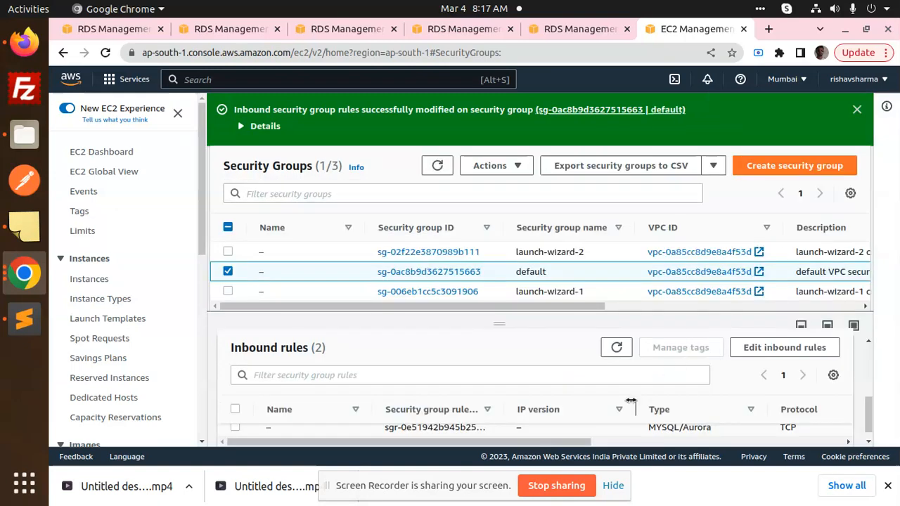
pyautogui.moveTo(868, 415)
pyautogui.mouseDown()
pyautogui.moveTo(869, 400)
pyautogui.moveTo(864, 420)
pyautogui.moveTo(863, 402)
pyautogui.mouseUp()
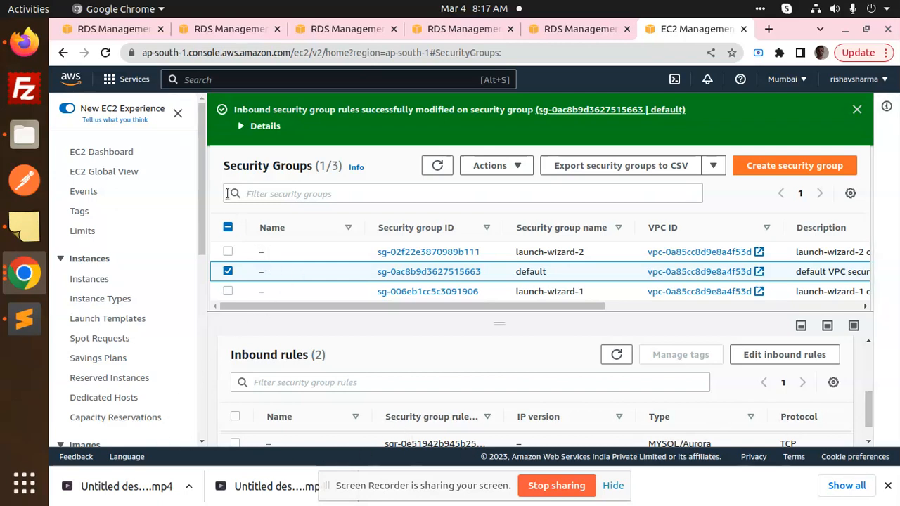
pyautogui.click(888, 486)
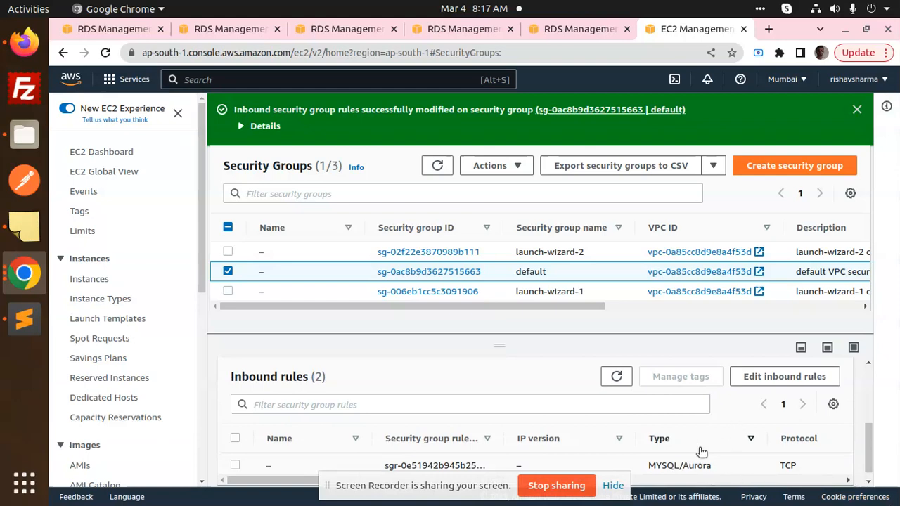
pyautogui.moveTo(871, 431); pyautogui.dragTo(869, 456)
pyautogui.moveTo(310, 477); pyautogui.dragTo(417, 477)
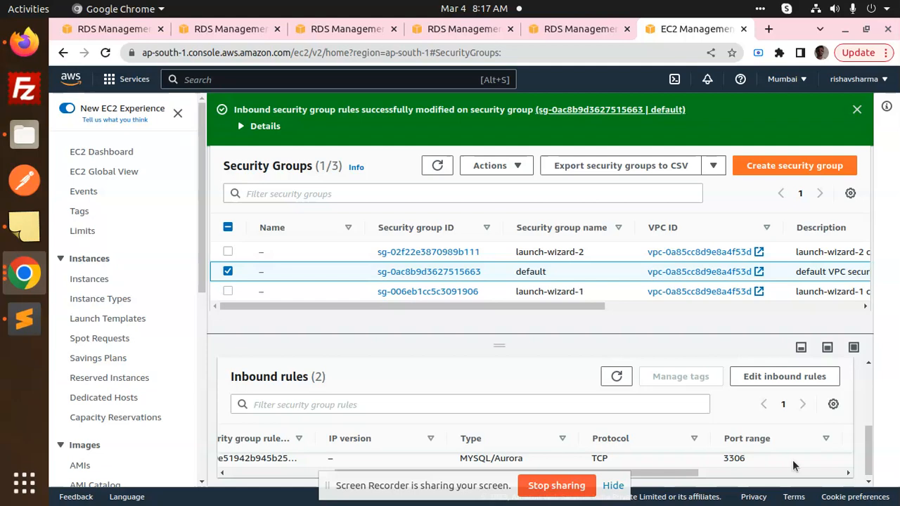
# - Return to the customers database's details and check its endpoint, port and security settings
pyautogui.click(578, 30)
pyautogui.scroll(3, 478, 224)
pyautogui.click(461, 30)
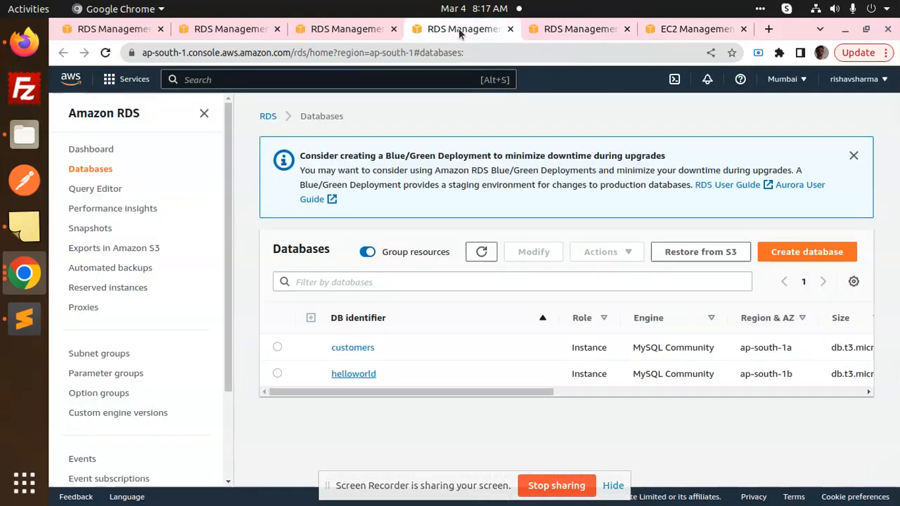
pyautogui.click(380, 32)
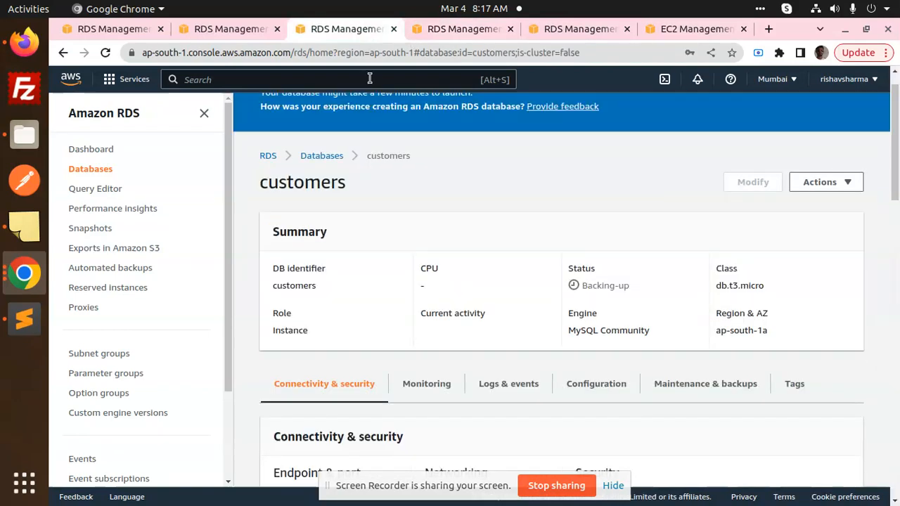
pyautogui.scroll(-5, 429, 261)
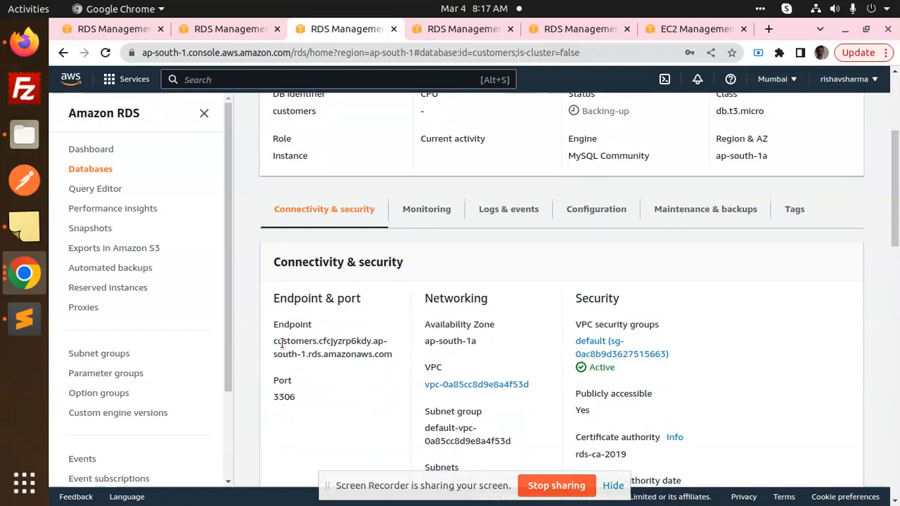
pyautogui.moveTo(273, 342); pyautogui.dragTo(391, 355)
pyautogui.click(366, 359)
pyautogui.scroll(2, 371, 308)
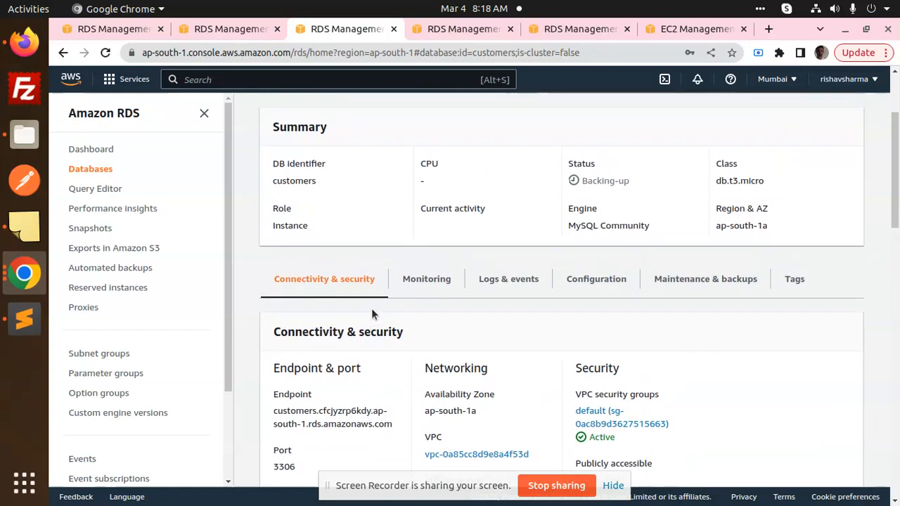